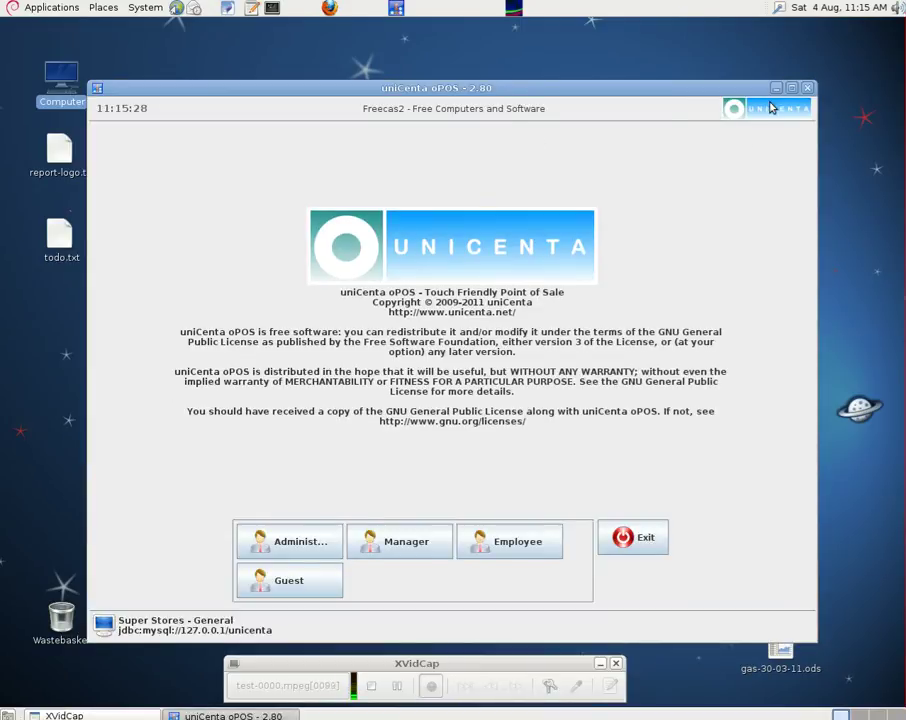
# Move uniCenta aside, browse to /opt/unicenta in the file browser, then minimise the browser.
pyautogui.click(776, 88)
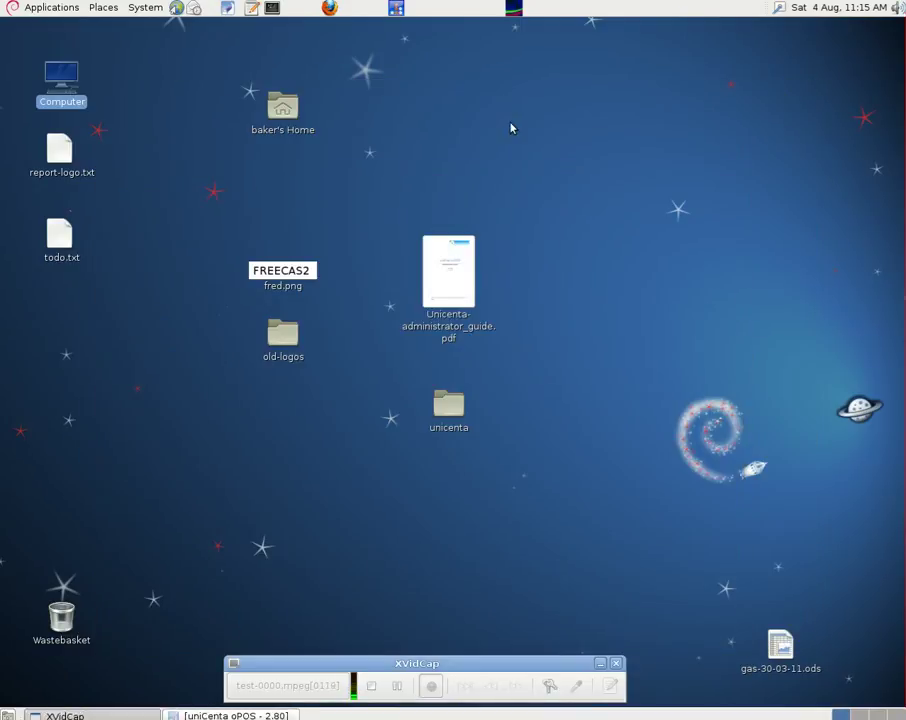
pyautogui.click(103, 8)
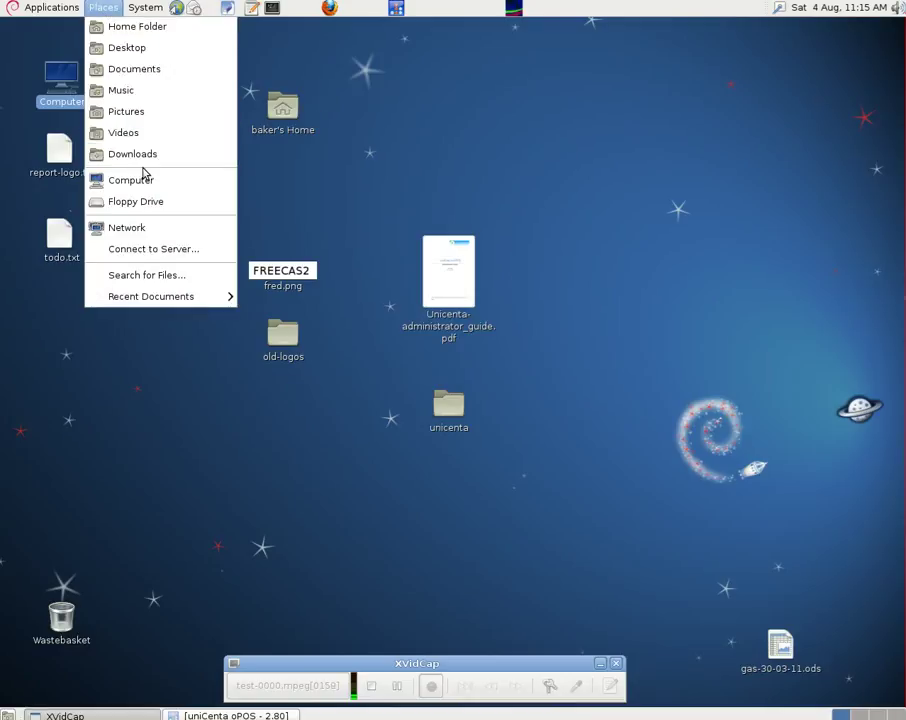
pyautogui.click(143, 182)
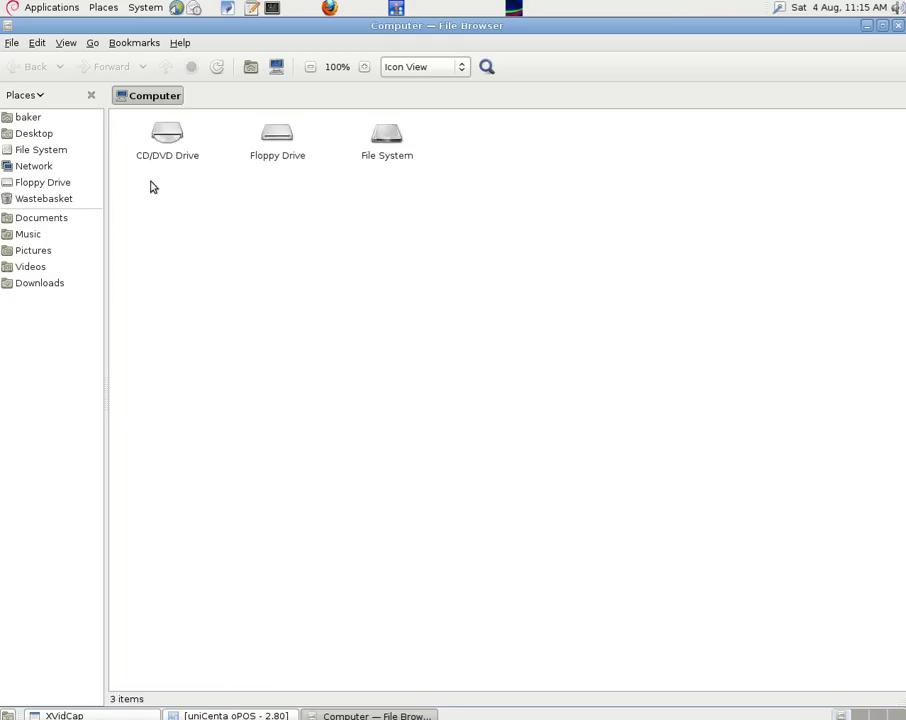
pyautogui.doubleClick(386, 147)
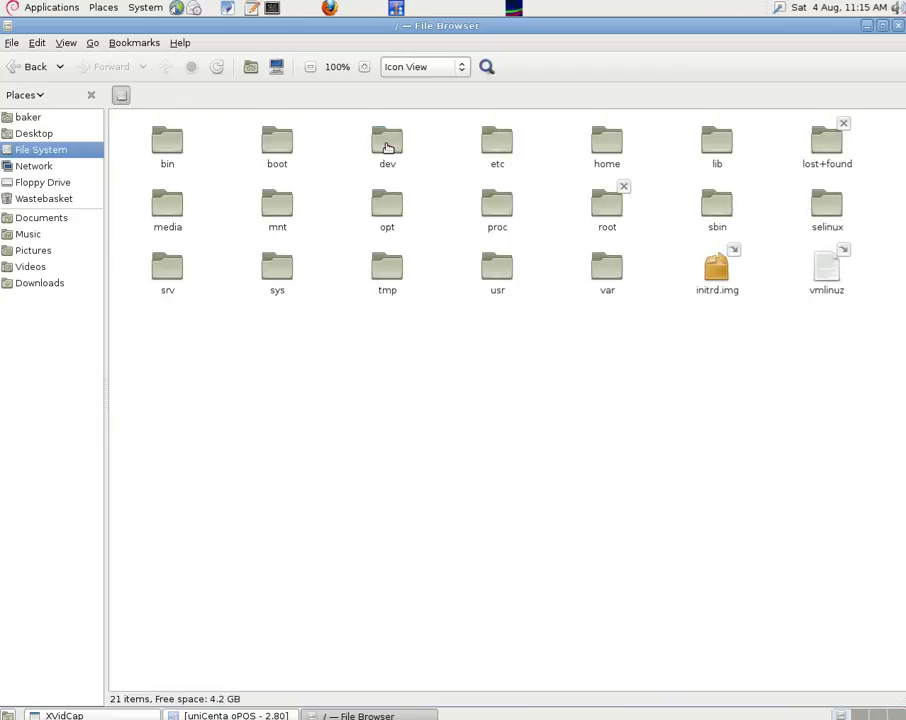
pyautogui.doubleClick(387, 204)
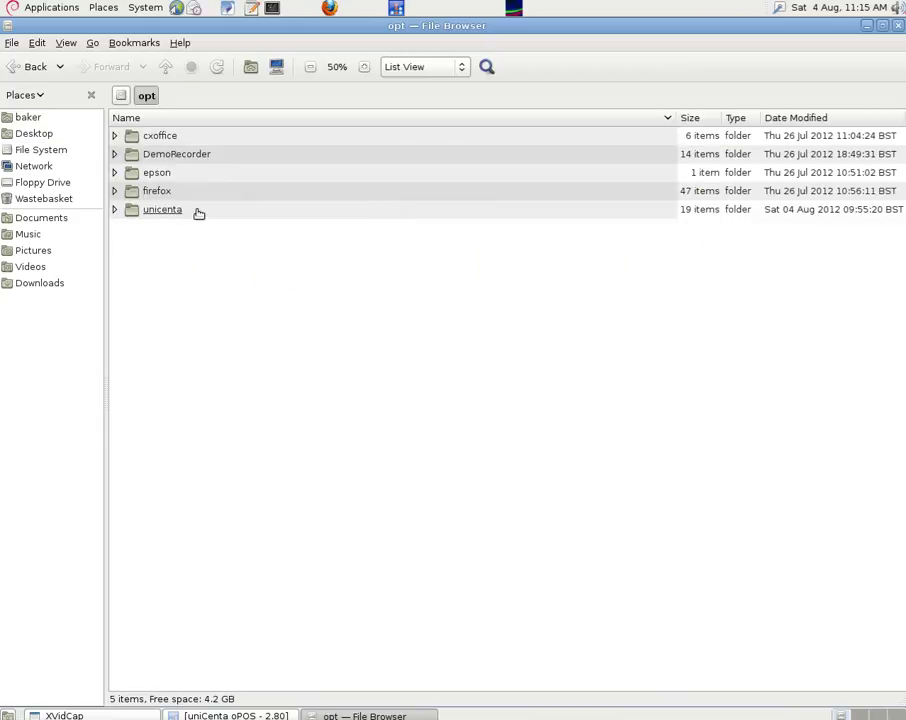
pyautogui.doubleClick(168, 211)
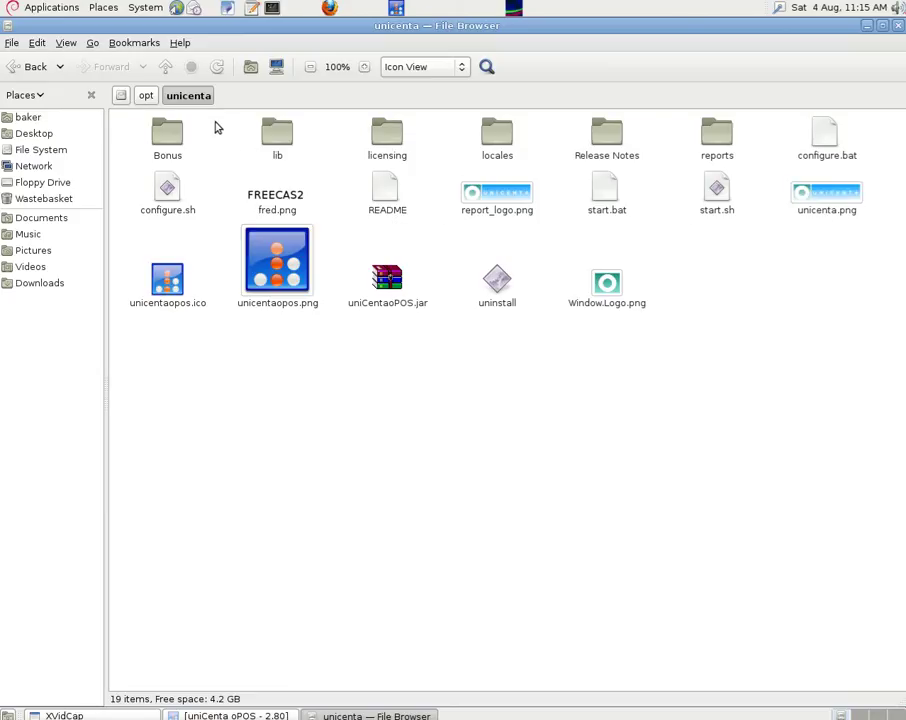
pyautogui.click(867, 25)
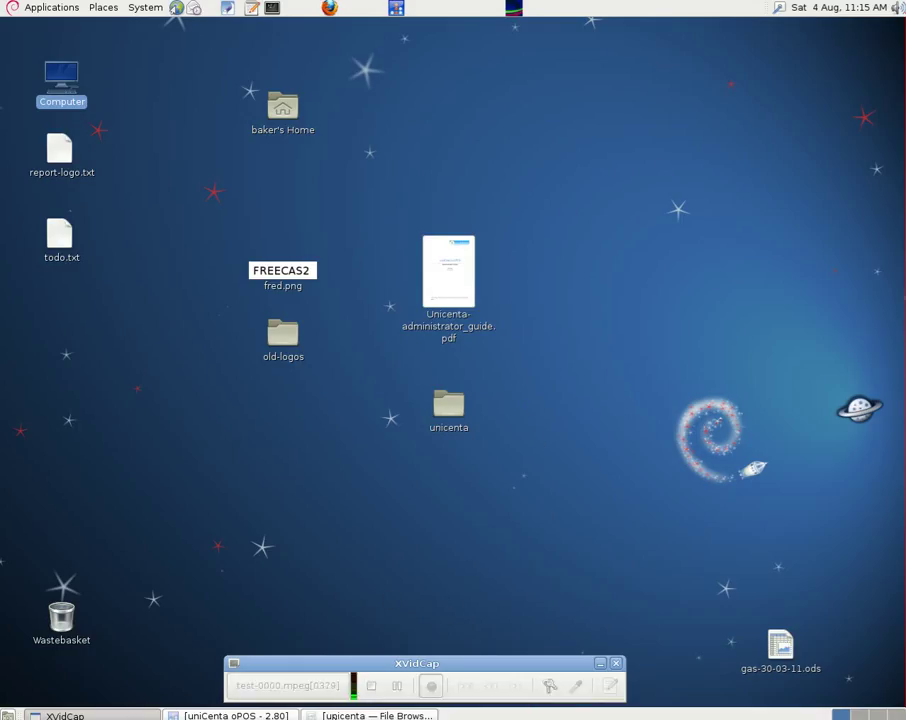
# Restore uniCenta oPOS and open the Unicenta panel launcher's properties.
pyautogui.click(275, 713)
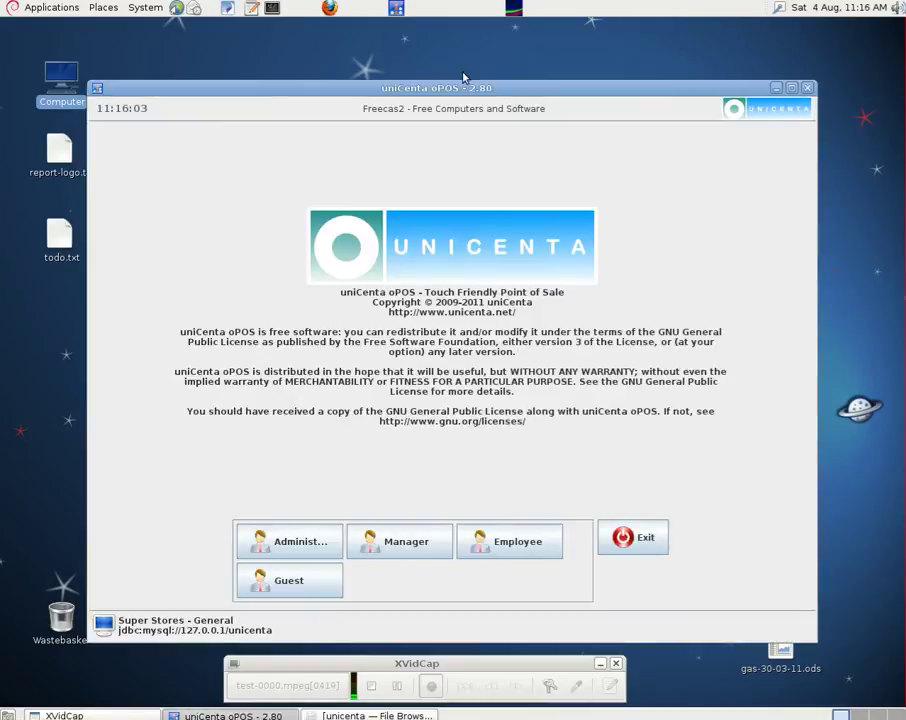
pyautogui.rightClick(397, 10)
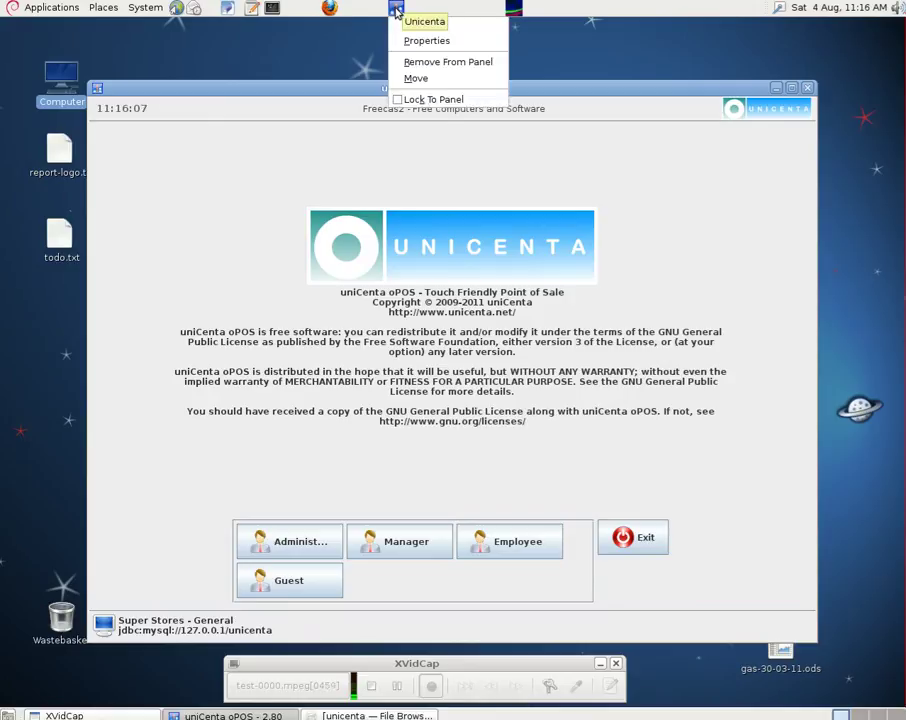
pyautogui.click(415, 41)
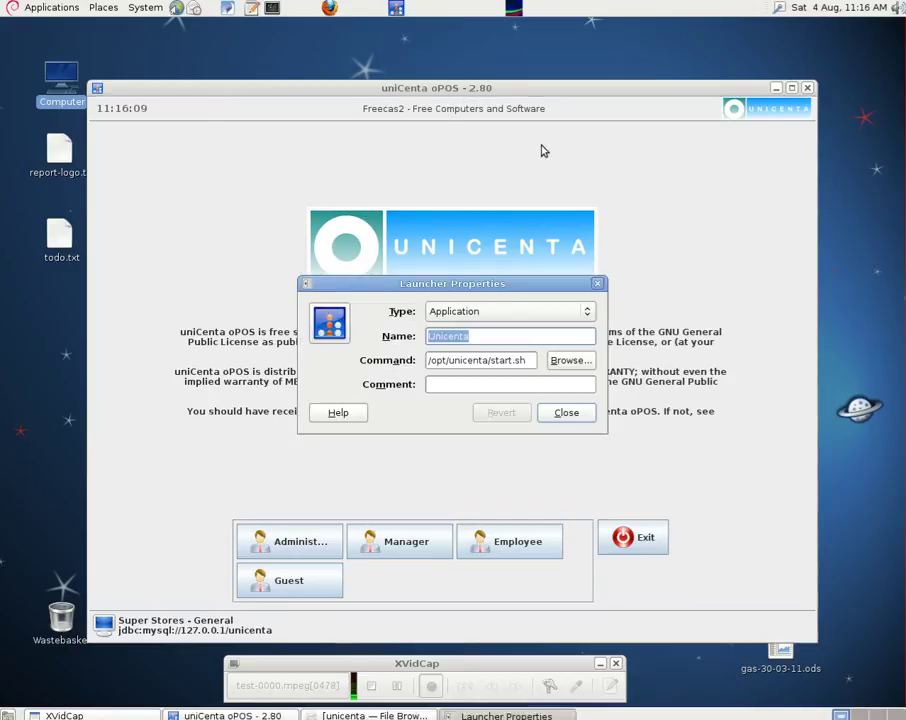
pyautogui.moveTo(510, 290); pyautogui.dragTo(481, 41)
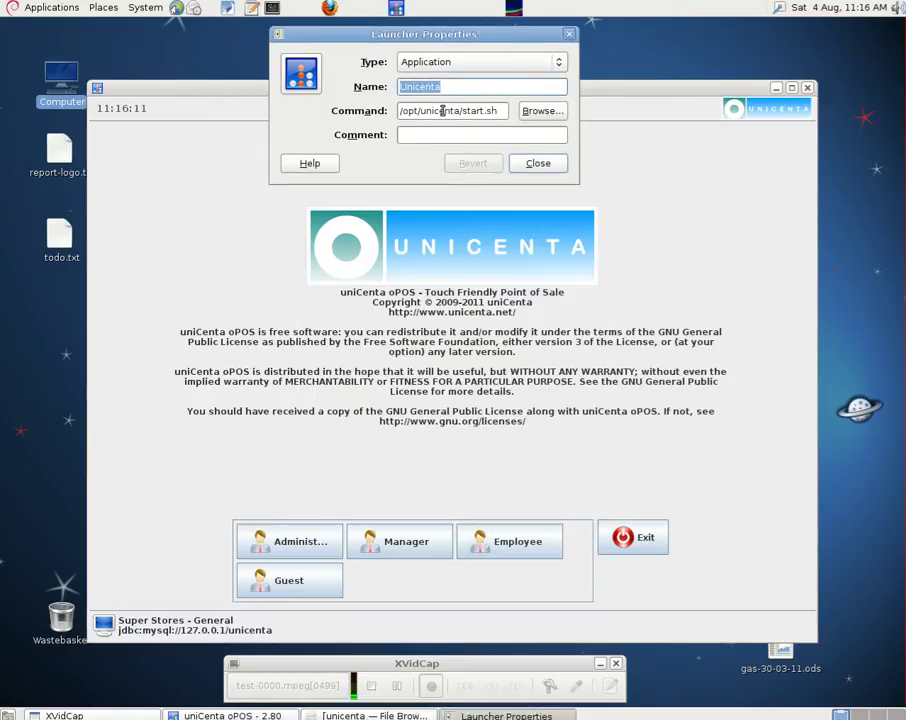
# Start adding a custom application launcher to the top panel, then cancel it.
pyautogui.rightClick(460, 9)
pyautogui.click(481, 18)
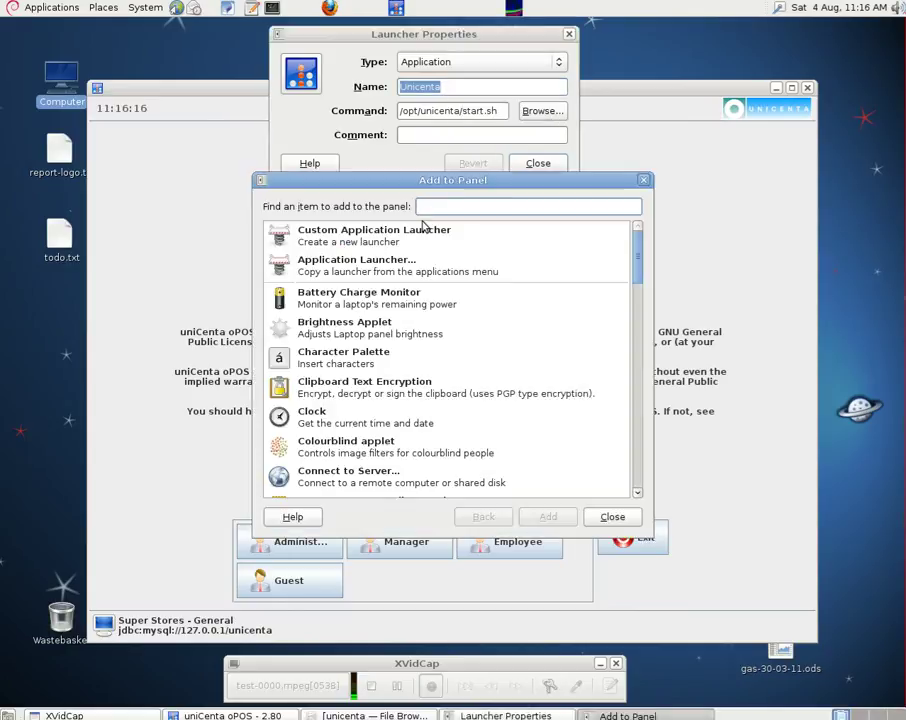
pyautogui.click(383, 234)
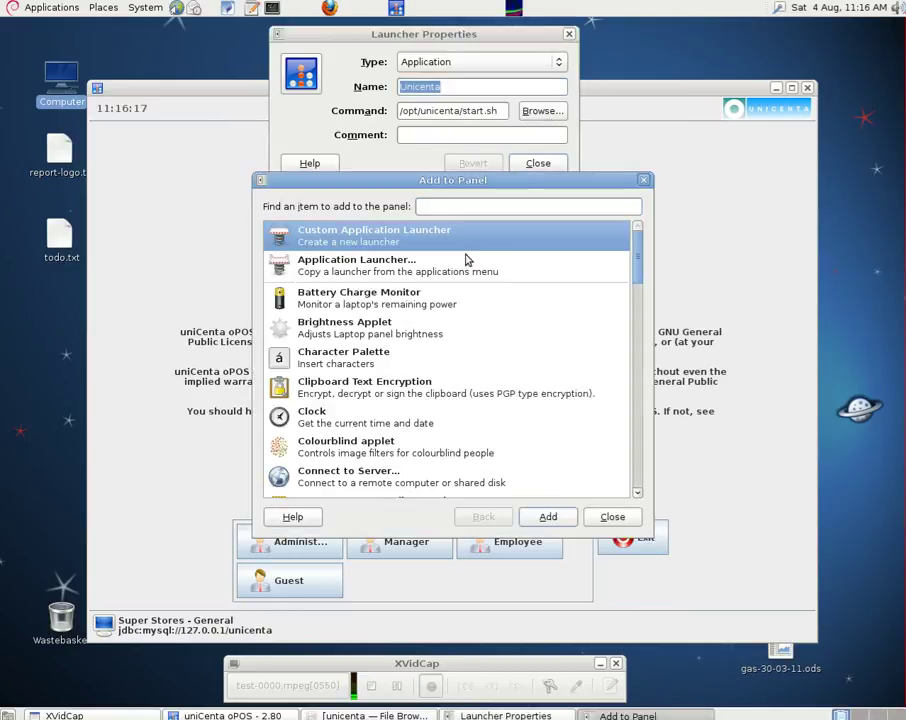
pyautogui.click(549, 524)
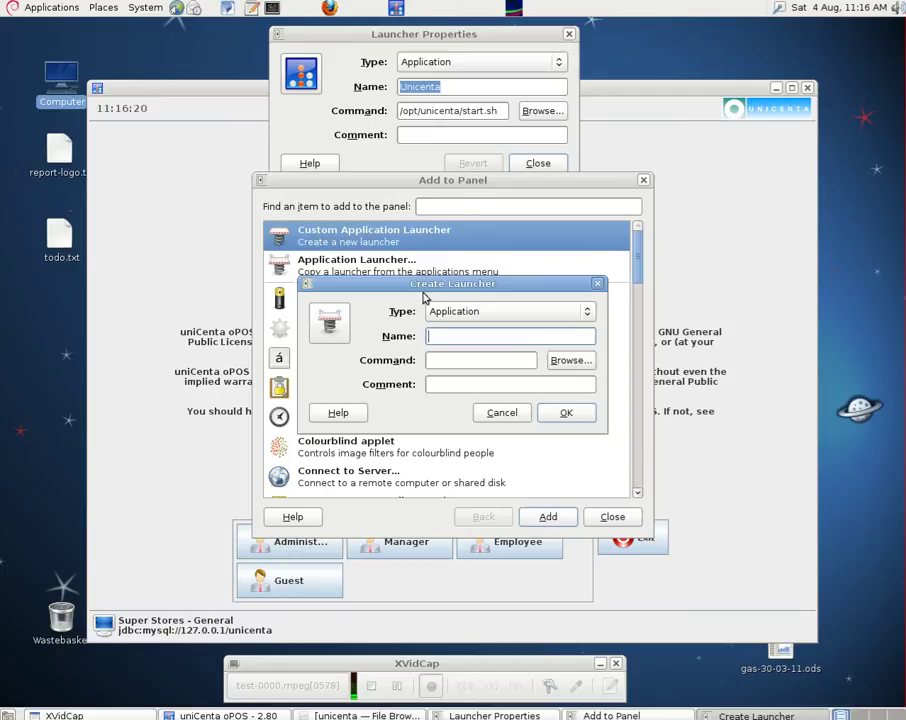
pyautogui.click(511, 414)
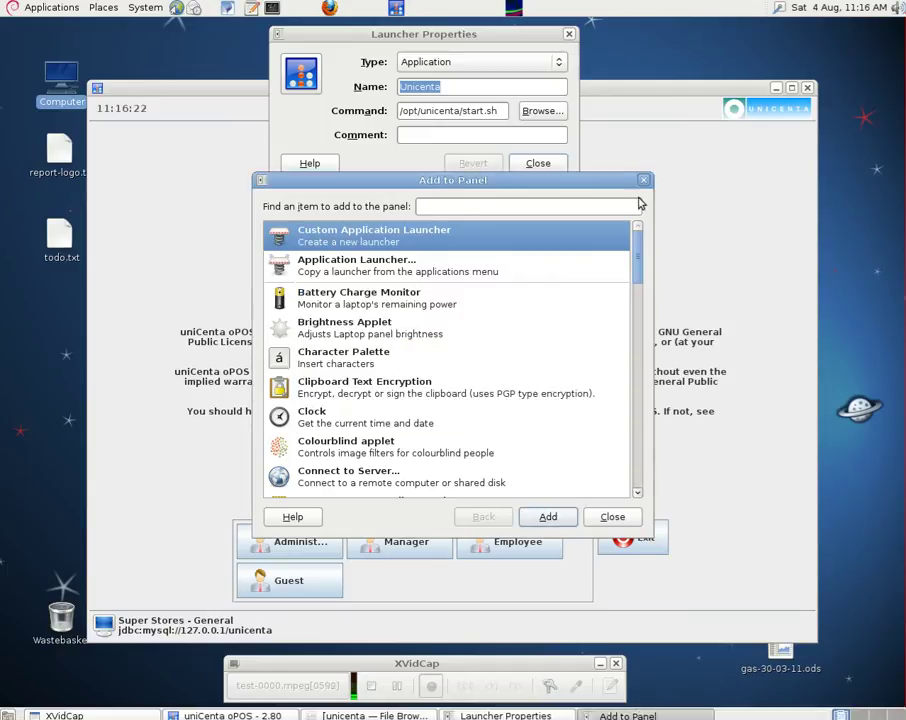
pyautogui.click(642, 181)
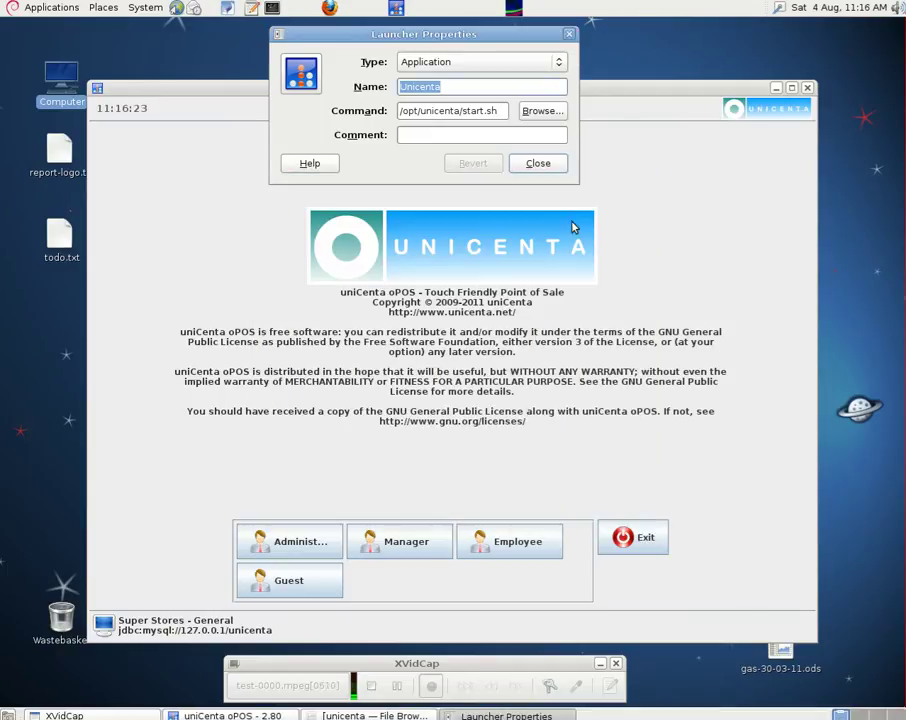
# Set the Unicenta launcher icon to unicentaopos.png and close its properties.
pyautogui.click(301, 76)
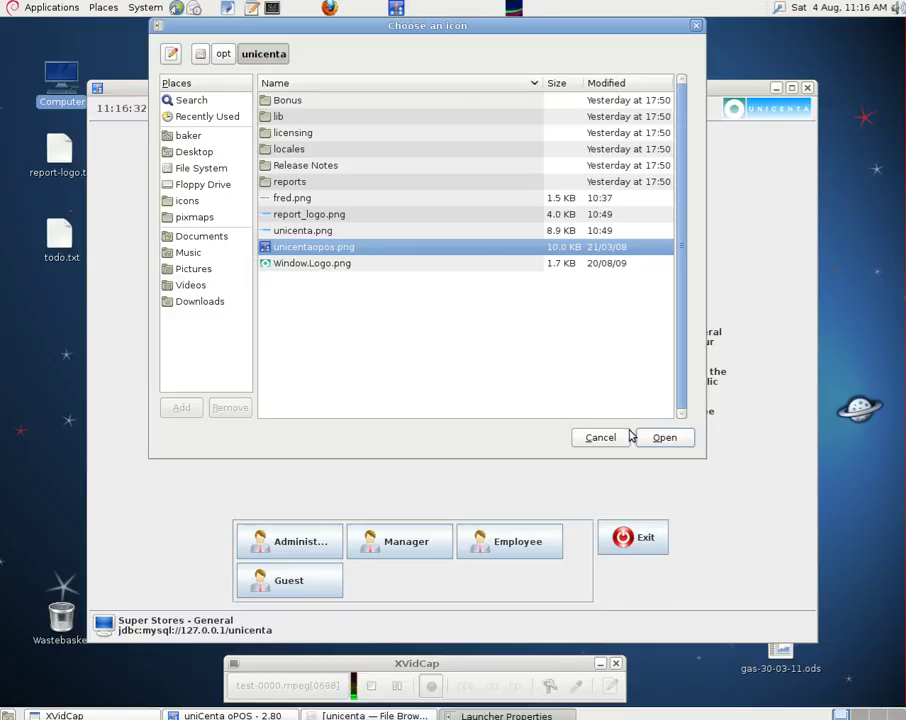
pyautogui.click(663, 443)
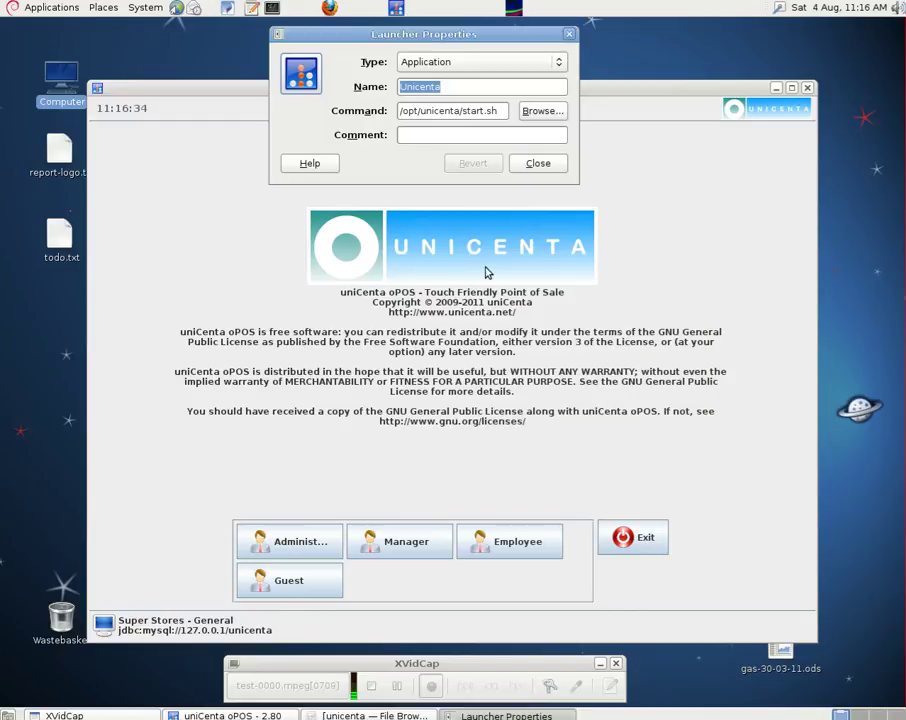
pyautogui.click(533, 168)
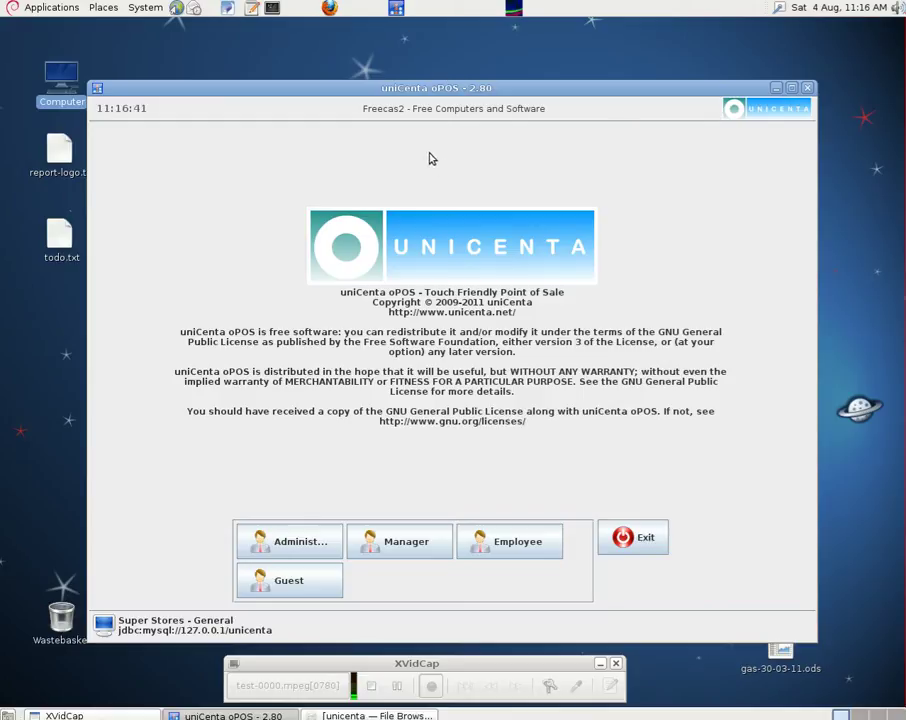
# Maximise uniCenta oPOS, log in as Administrator and open Configuration.
pyautogui.click(791, 88)
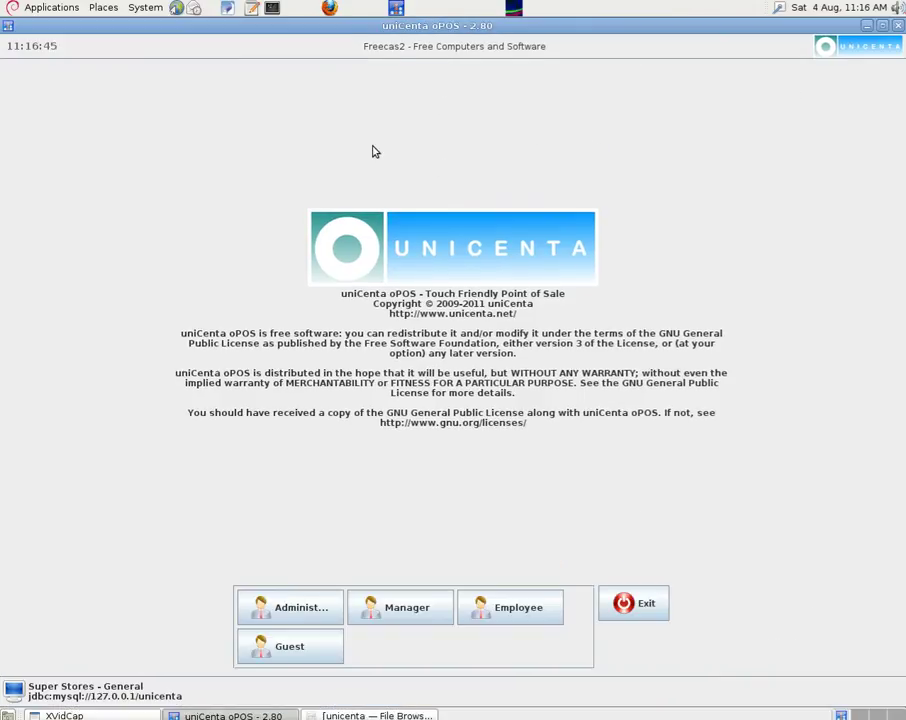
pyautogui.click(309, 615)
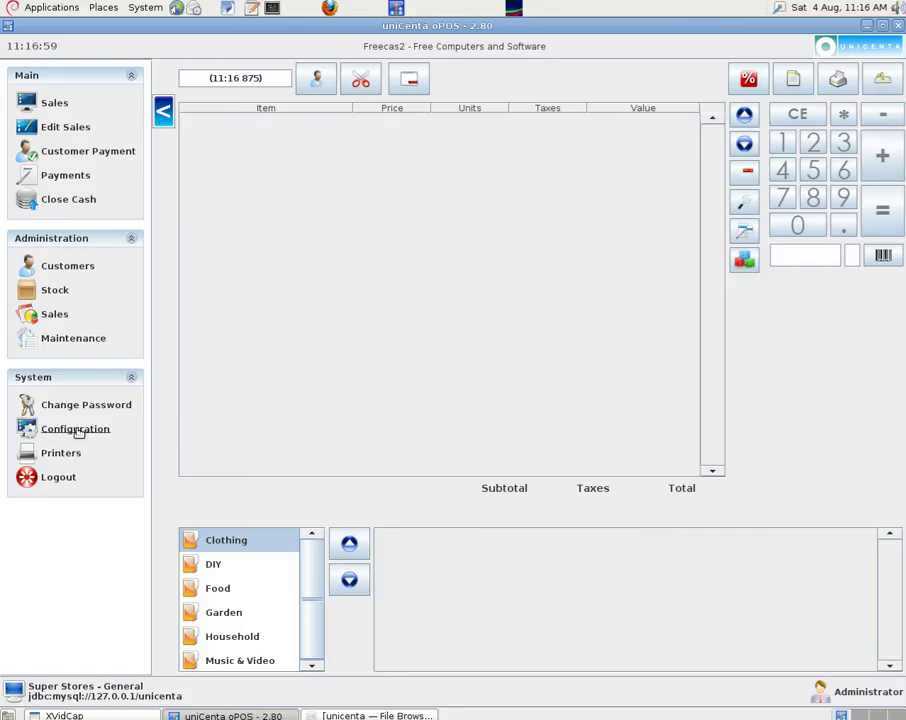
pyautogui.click(78, 431)
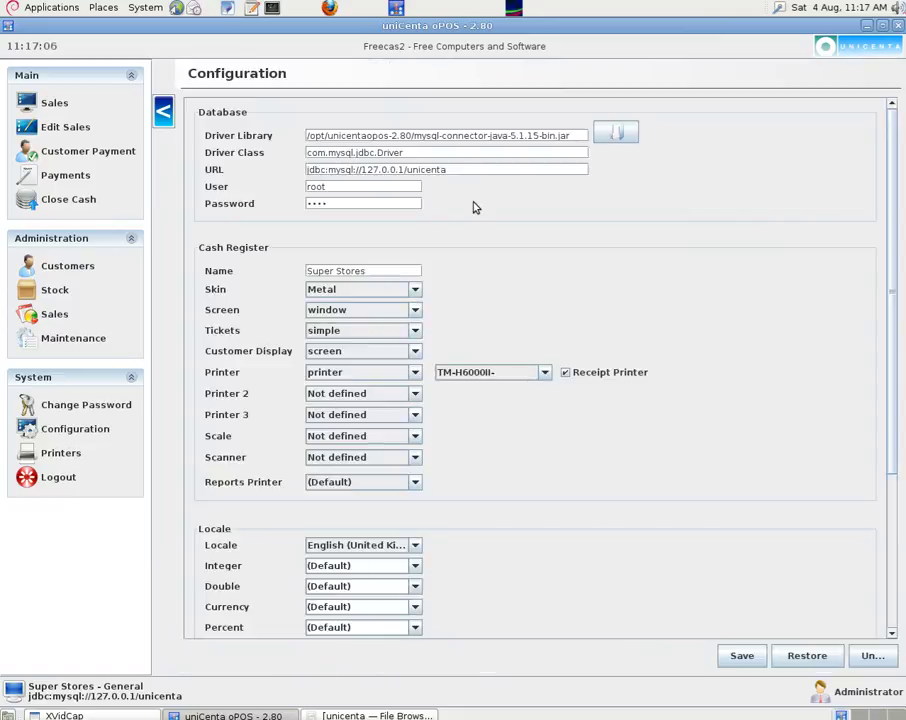
# Rename the cash register from Super Stores to Freecas2, save it, and go to Stock.
pyautogui.moveTo(416, 270); pyautogui.dragTo(306, 263)
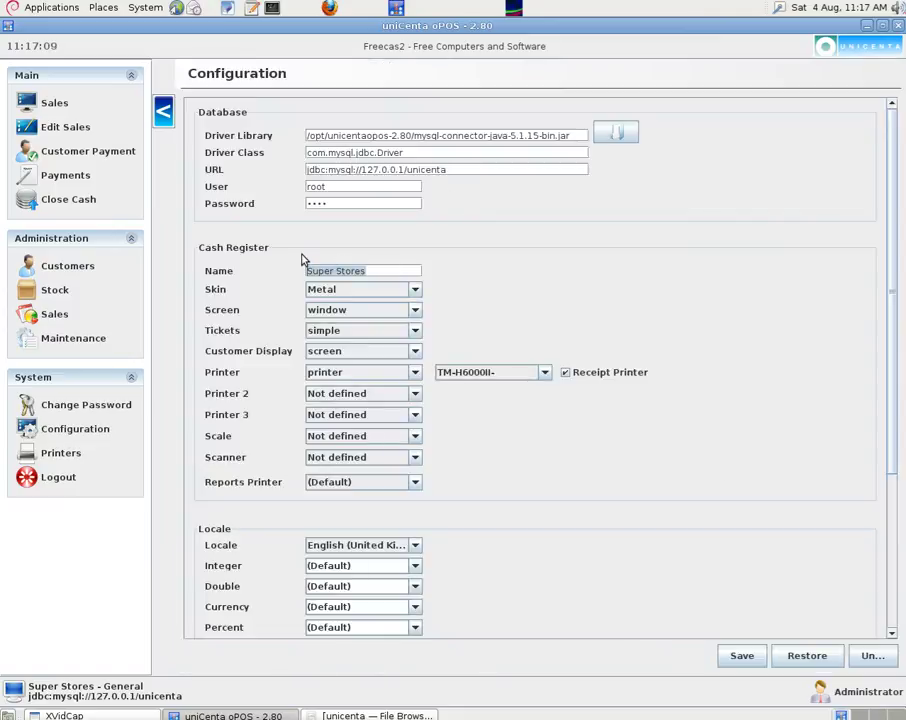
pyautogui.write('Freecas2')
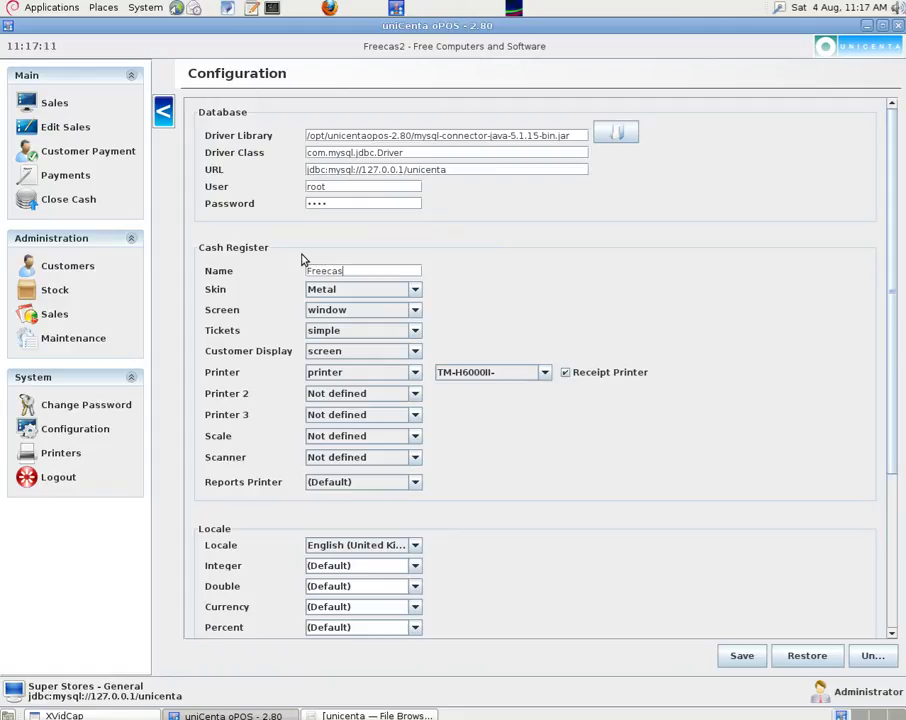
pyautogui.click(742, 655)
pyautogui.click(540, 402)
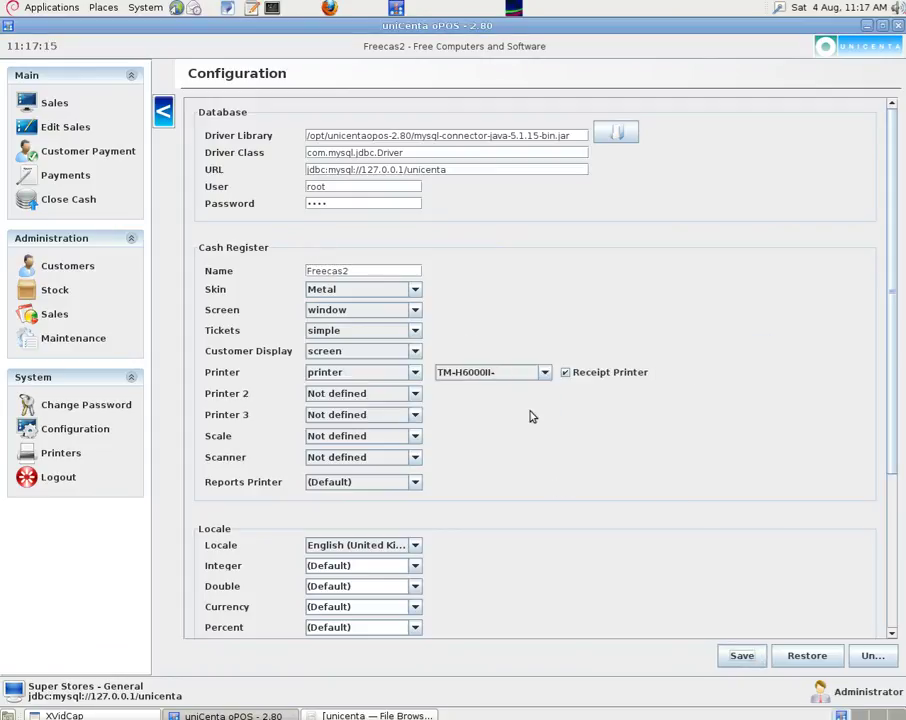
pyautogui.click(57, 292)
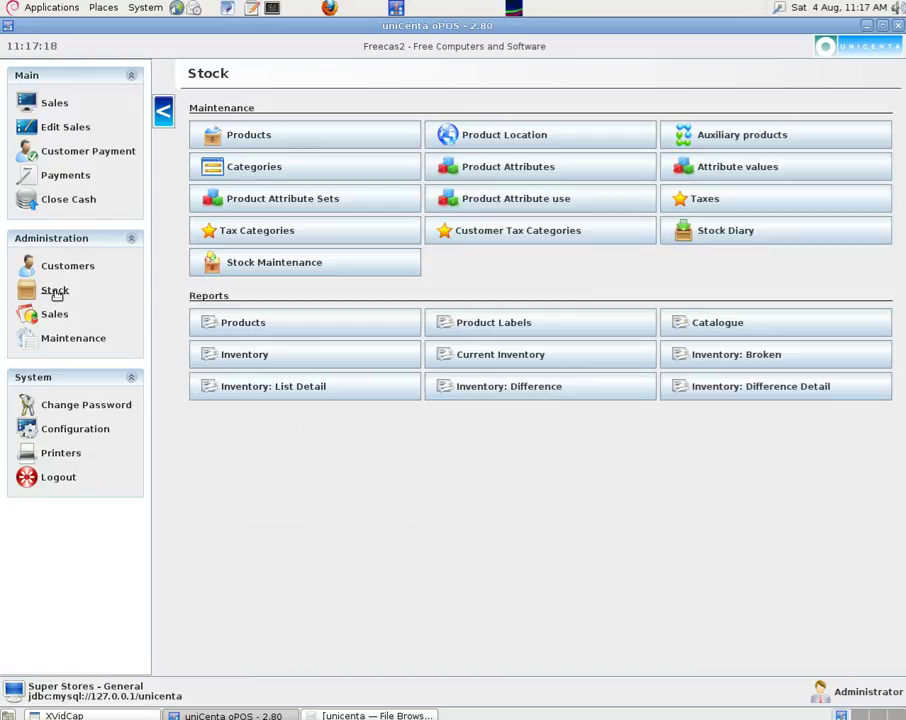
# Open Tax Categories from the Stock page and start a blank new tax category.
pyautogui.click(240, 233)
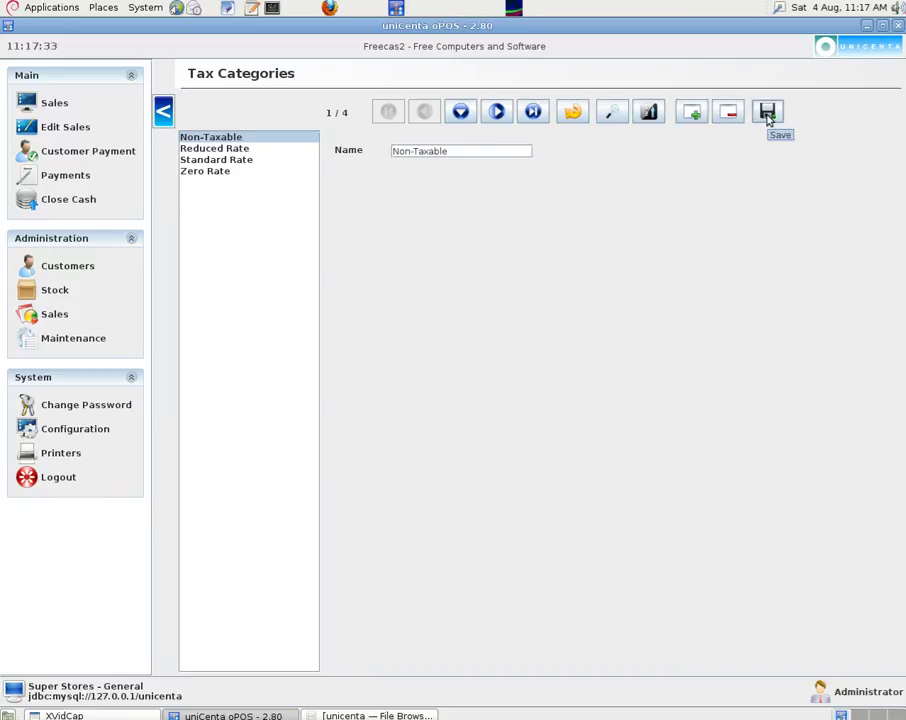
pyautogui.click(692, 114)
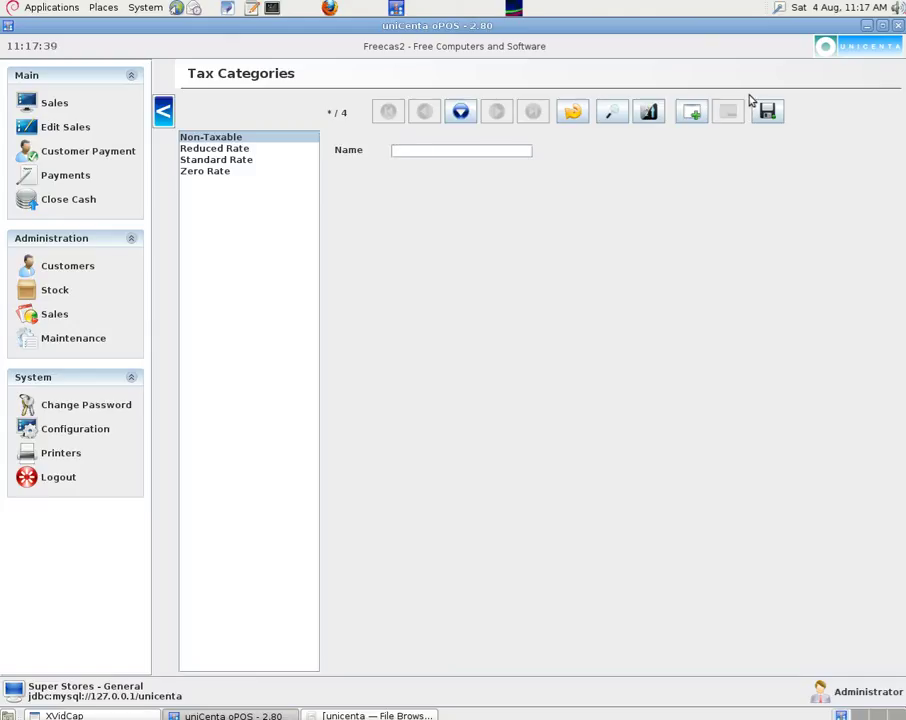
# Open the Taxes editor and confirm the Reduced Rate and Standard Rate tax categories.
pyautogui.click(50, 292)
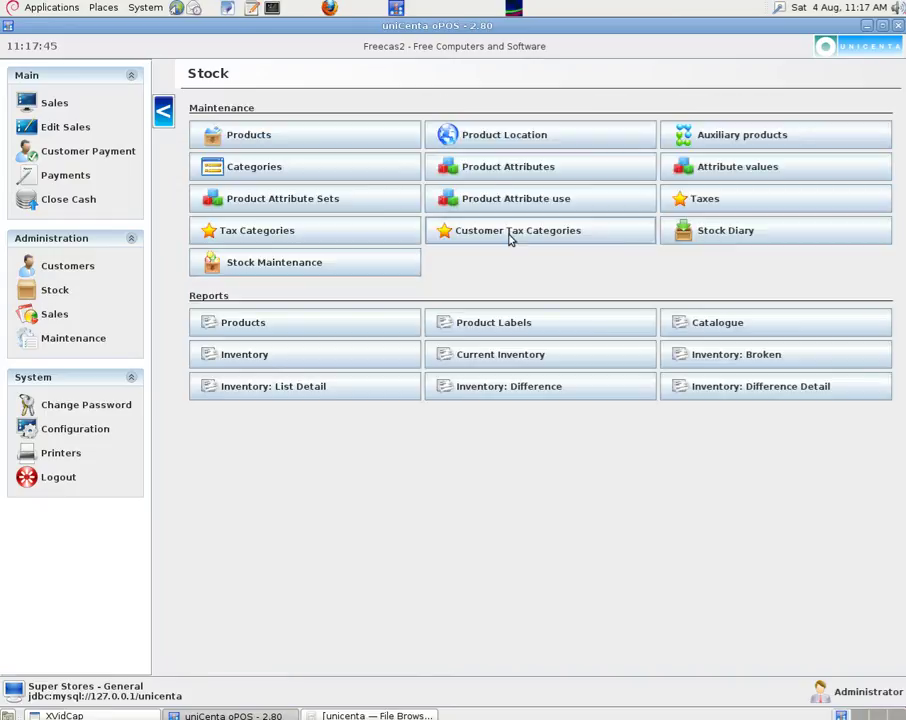
pyautogui.click(717, 198)
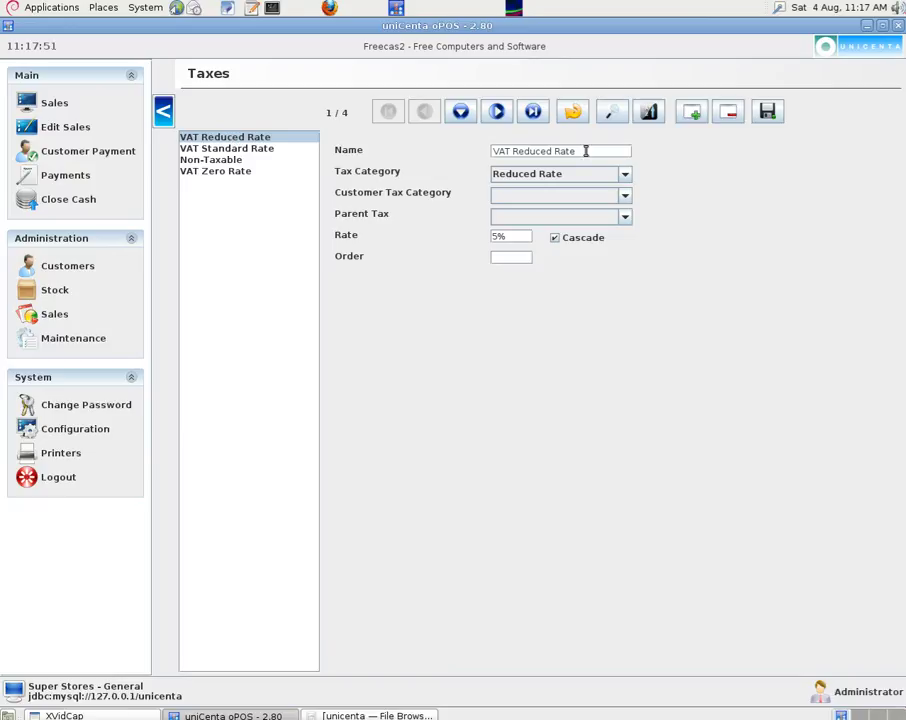
pyautogui.click(625, 176)
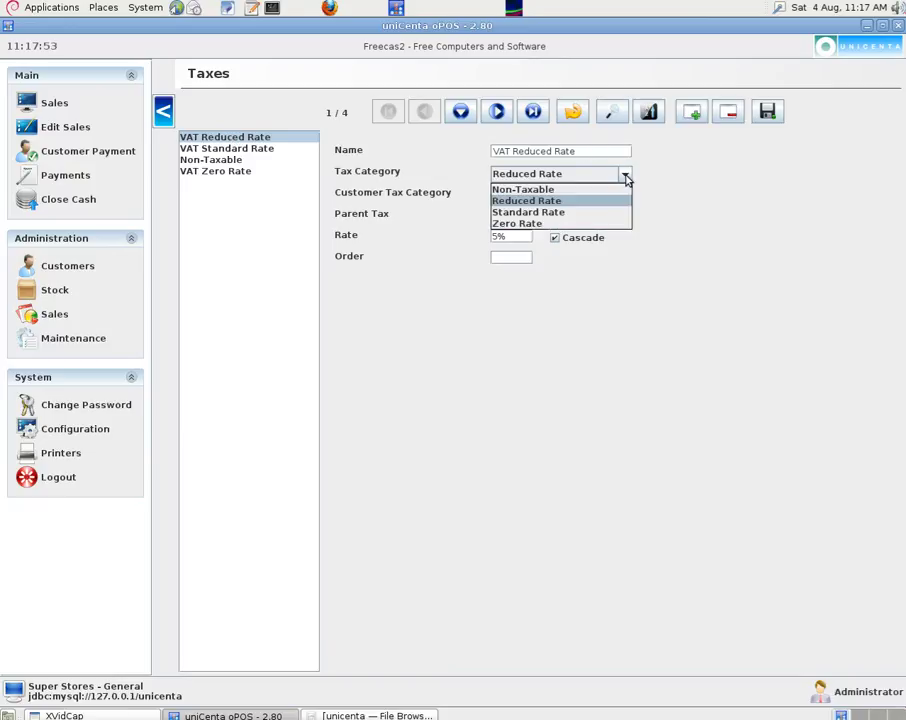
pyautogui.click(571, 202)
pyautogui.click(248, 150)
pyautogui.click(623, 175)
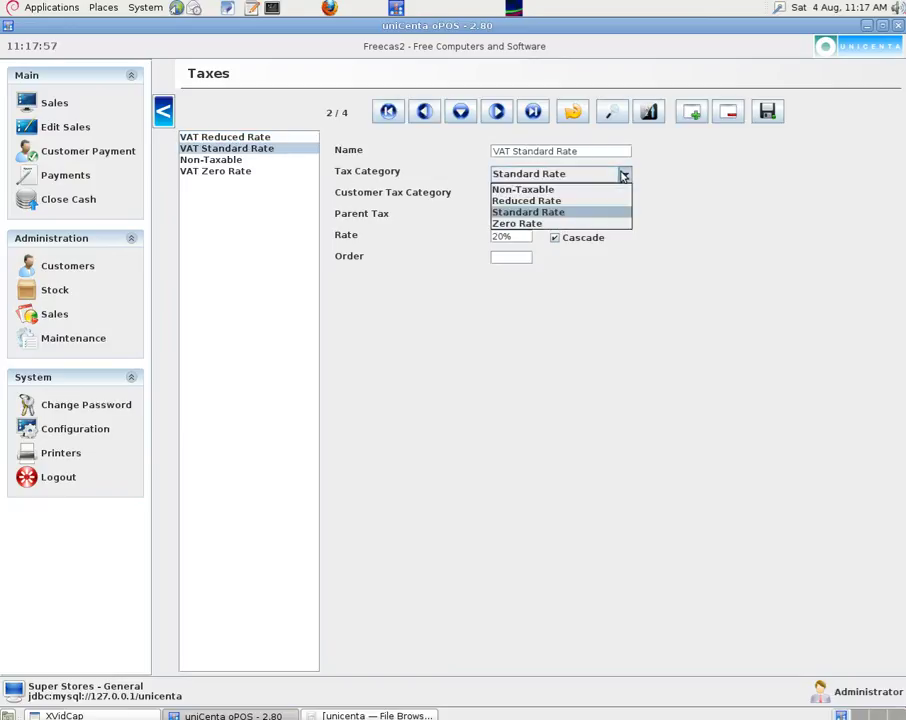
pyautogui.click(558, 214)
# Check the Non-Taxable and VAT Zero Rate records, keeping Zero Rate as category.
pyautogui.click(215, 160)
pyautogui.click(624, 176)
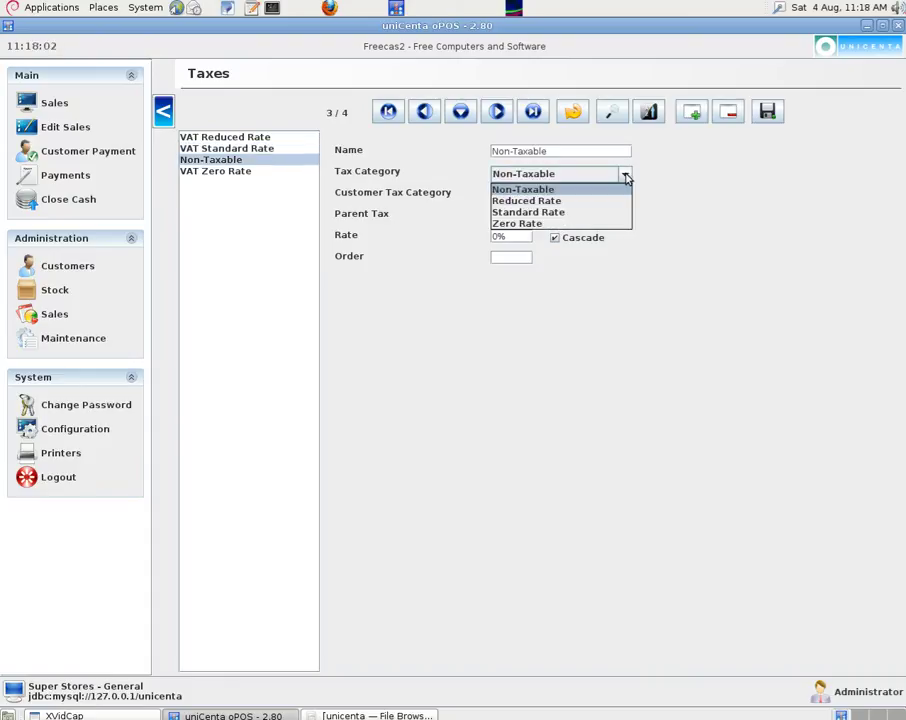
pyautogui.click(625, 177)
pyautogui.click(232, 172)
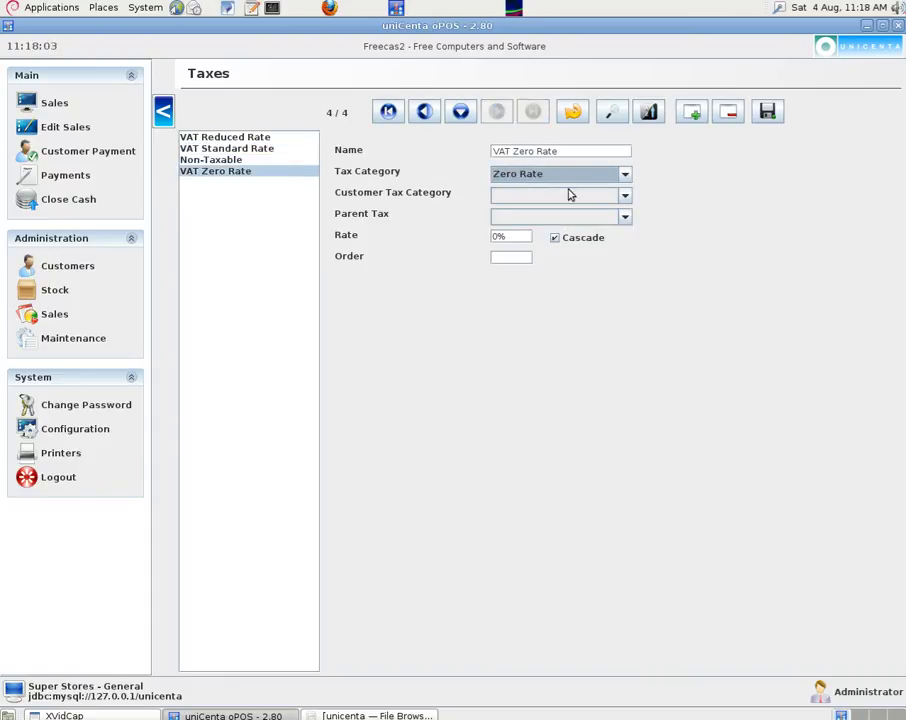
pyautogui.click(619, 177)
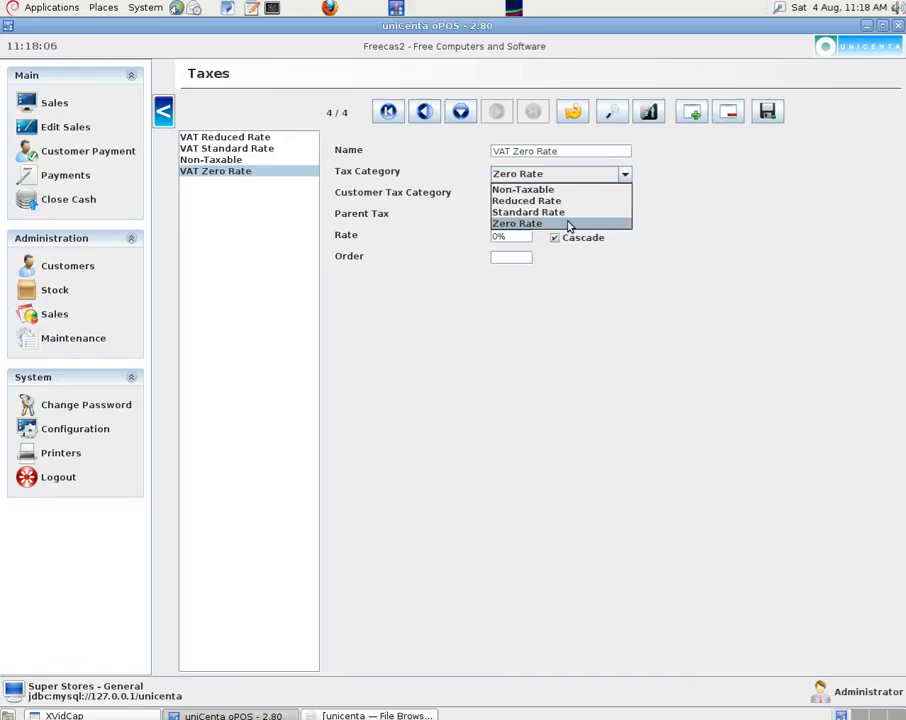
pyautogui.click(568, 224)
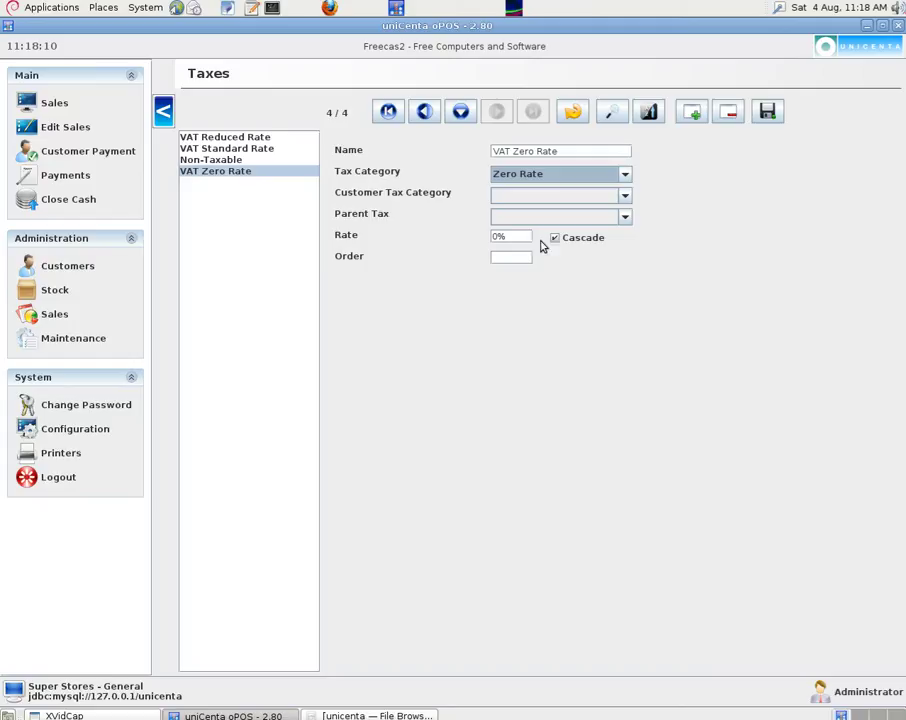
# Step through the four tax records again, selecting the 5% reduced rate value.
pyautogui.click(246, 139)
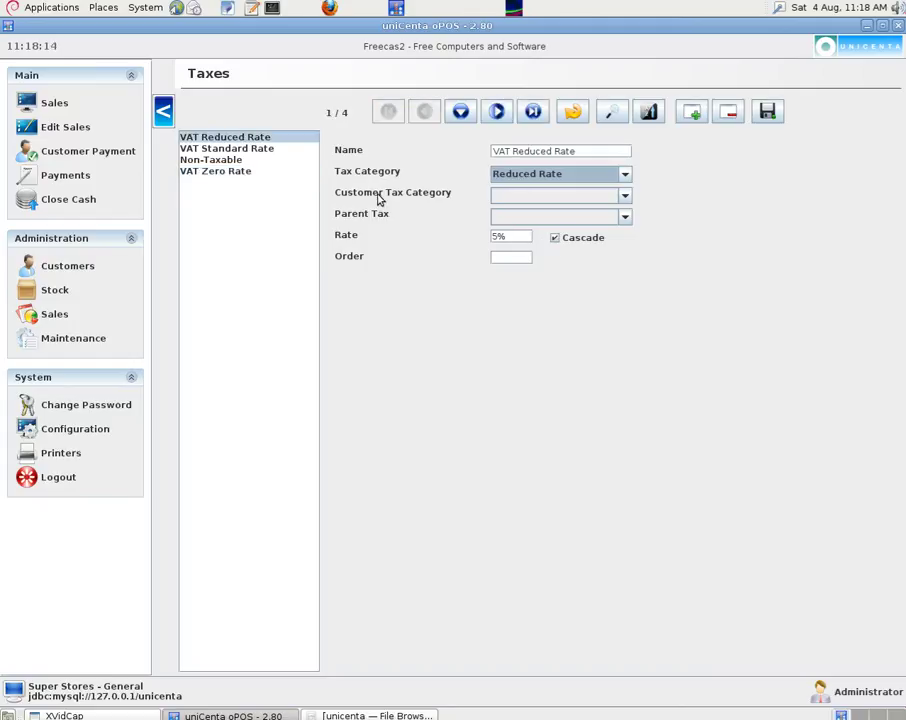
pyautogui.click(505, 236)
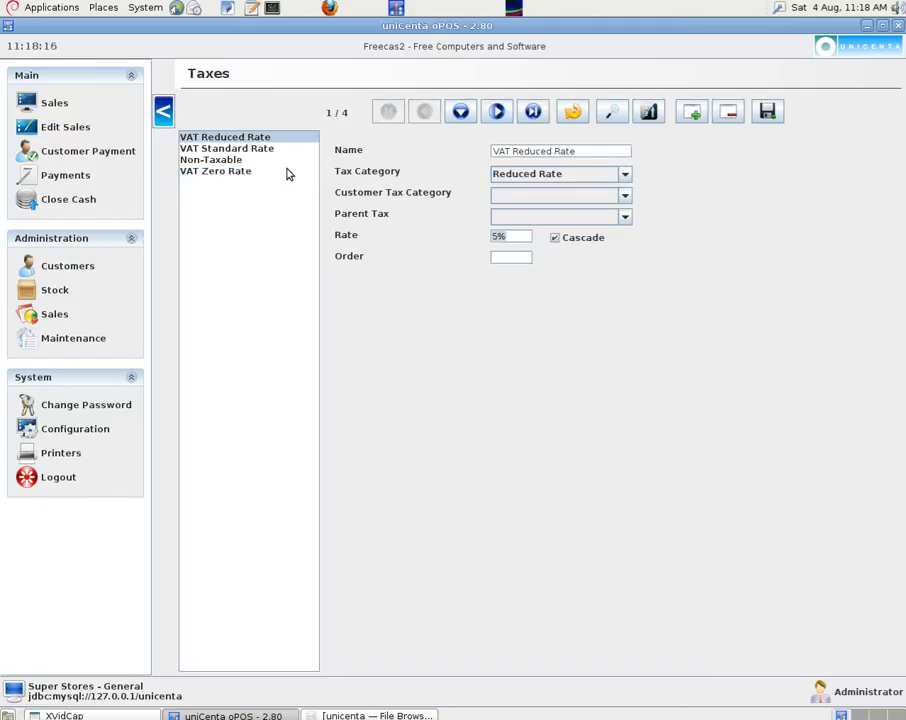
pyautogui.click(255, 149)
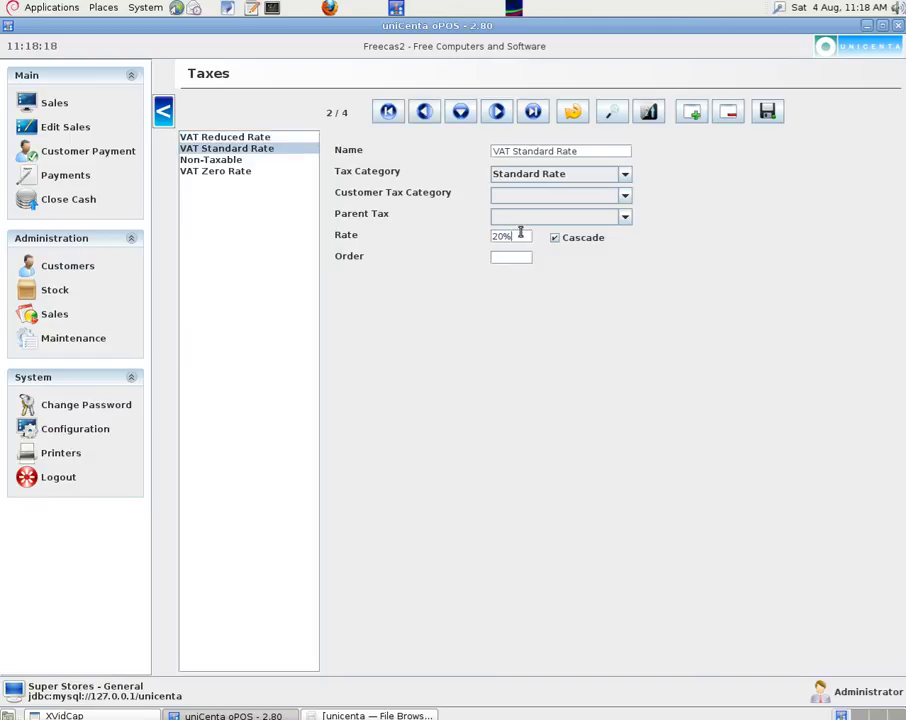
pyautogui.click(236, 160)
pyautogui.click(226, 172)
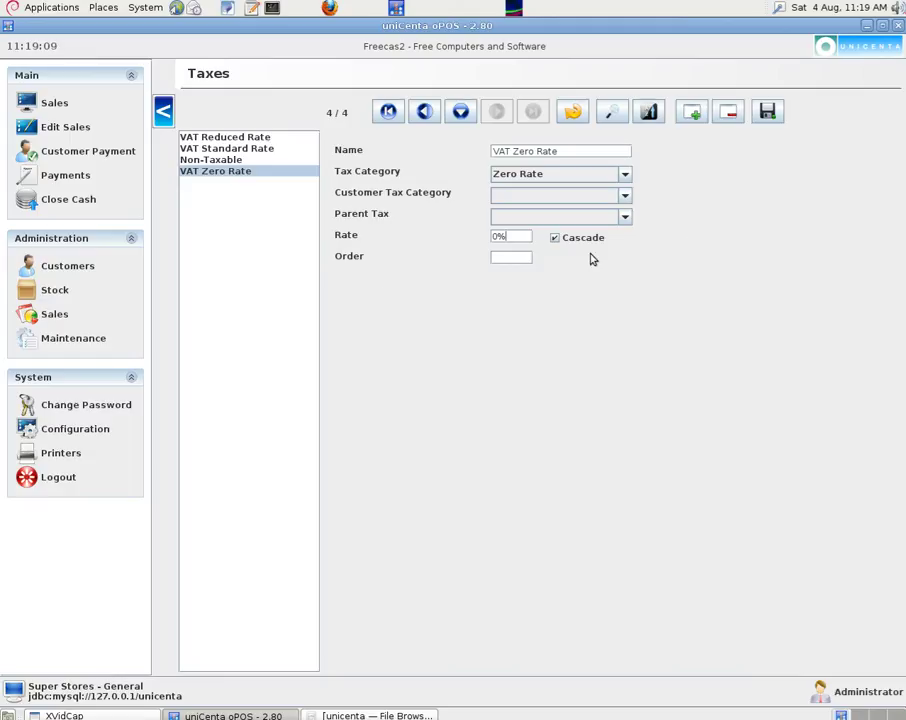
# Open the product Categories editor from Stock and start a blank new category.
pyautogui.click(55, 291)
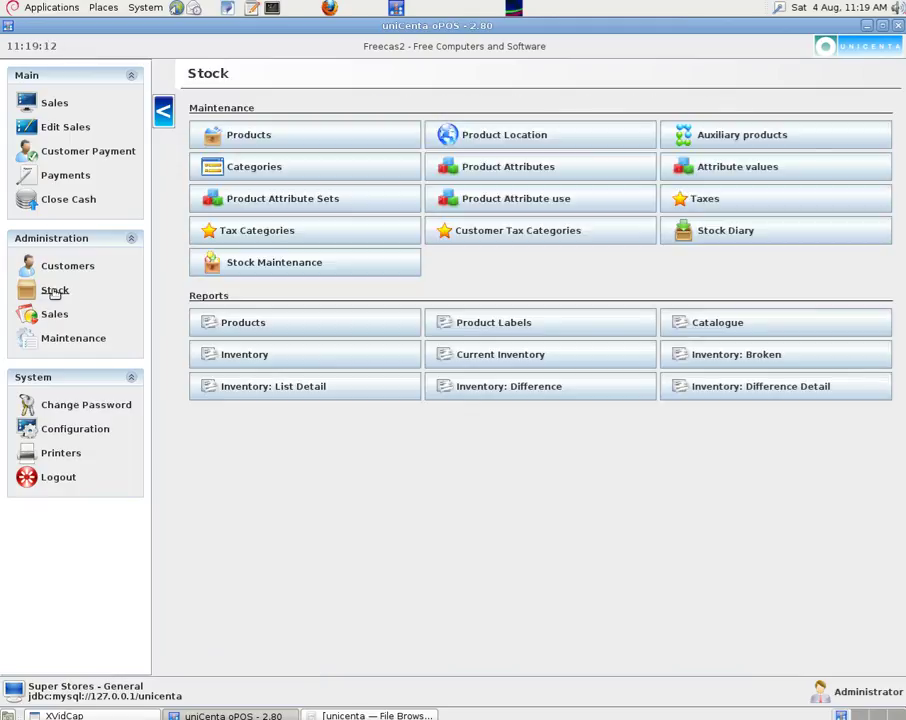
pyautogui.click(259, 169)
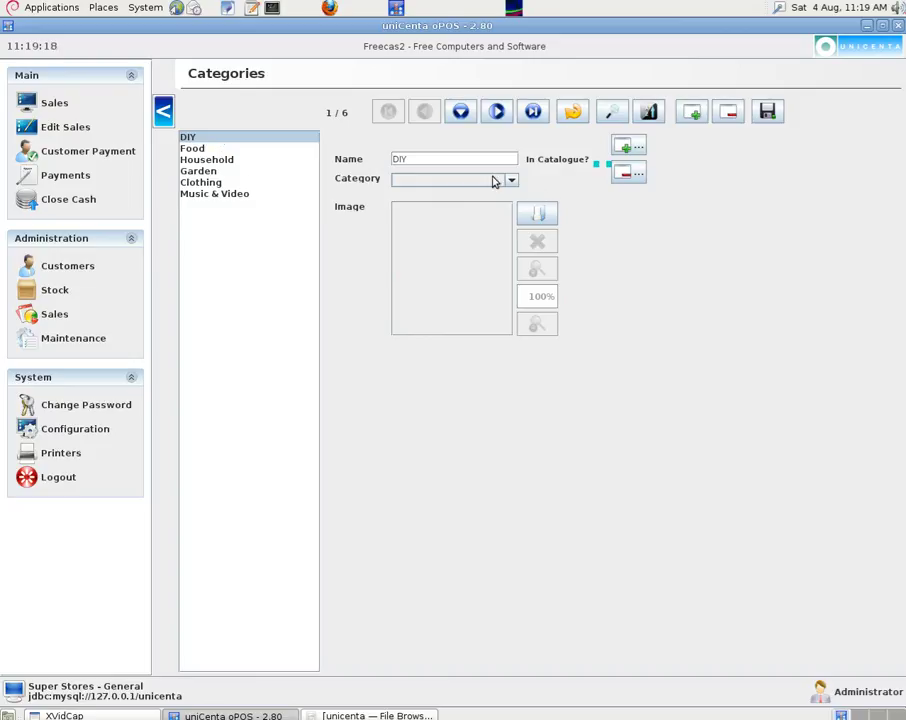
pyautogui.click(694, 114)
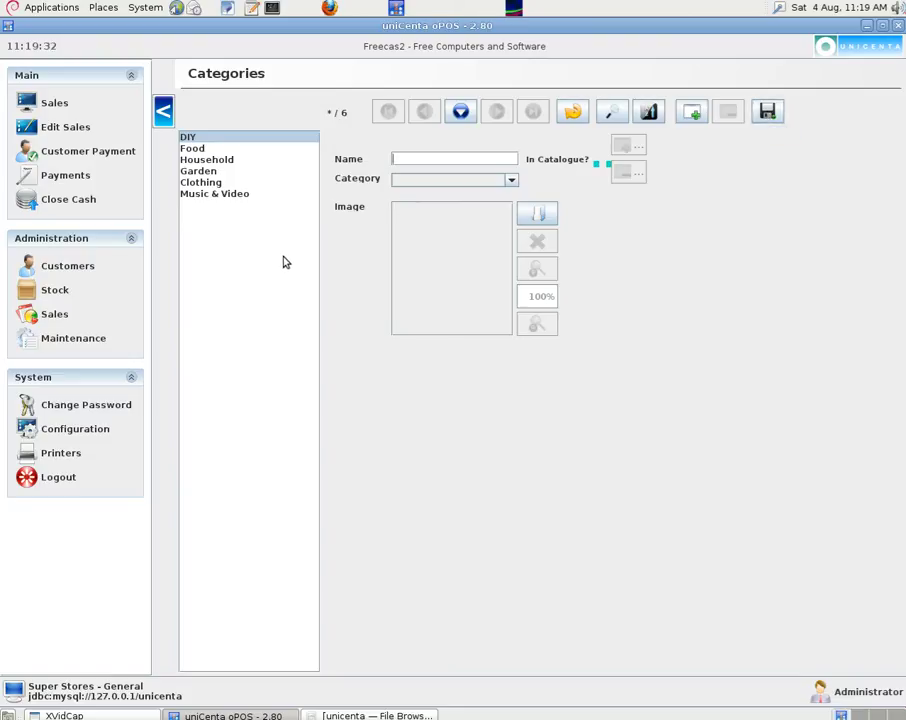
# Check the bread's barcode 22 and Food category, then view the Lawn Mower product.
pyautogui.click(55, 290)
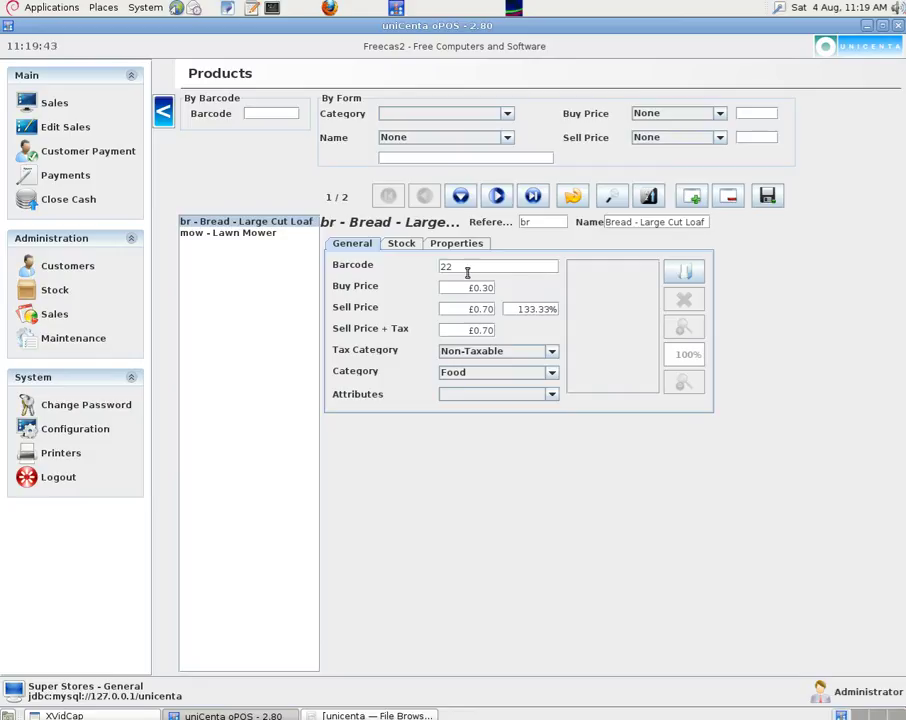
pyautogui.doubleClick(455, 266)
pyautogui.click(551, 375)
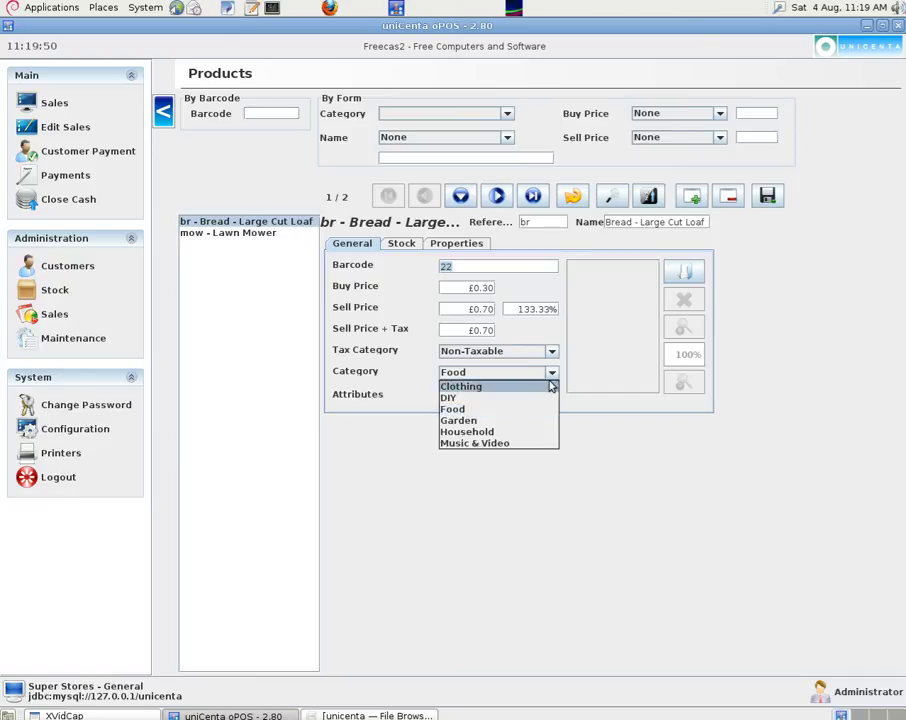
pyautogui.click(484, 413)
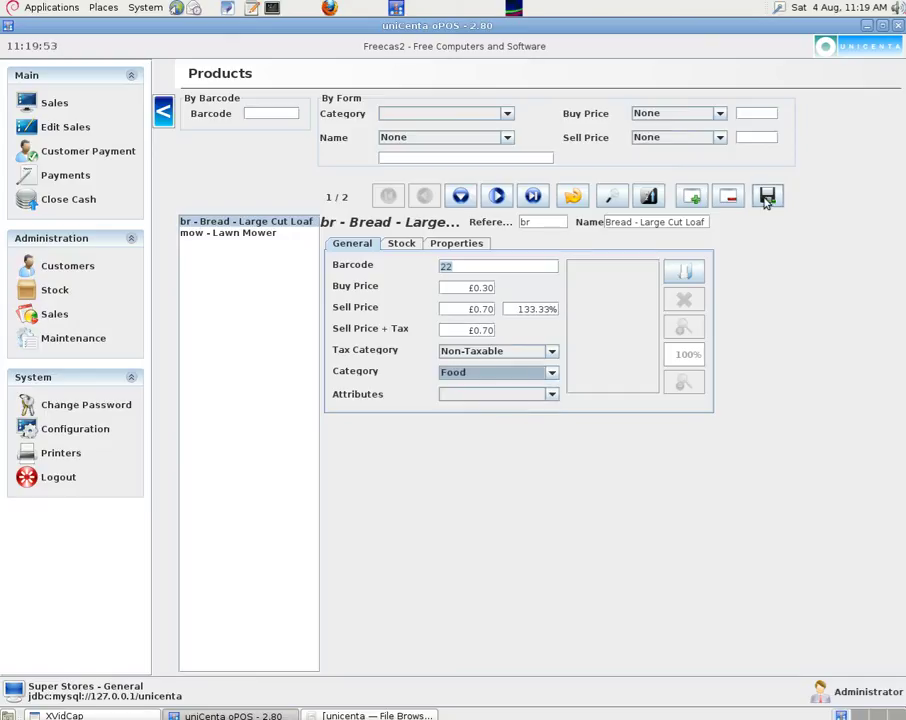
pyautogui.click(227, 234)
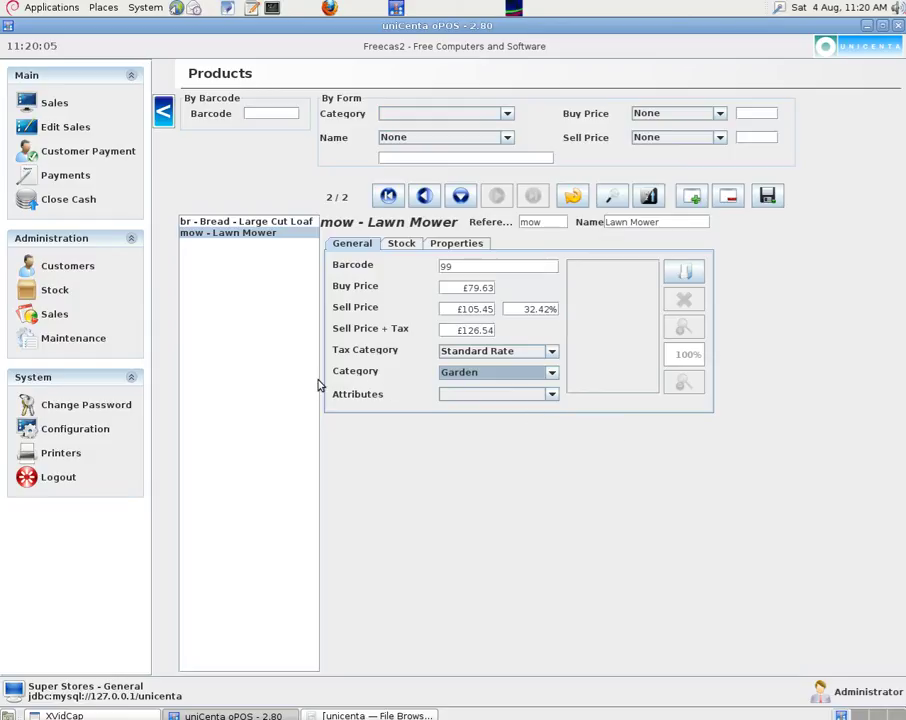
# Log in as Employee, assign the searched customer, and add product 99 (Lawn Mower) to the ticket.
pyautogui.click(62, 478)
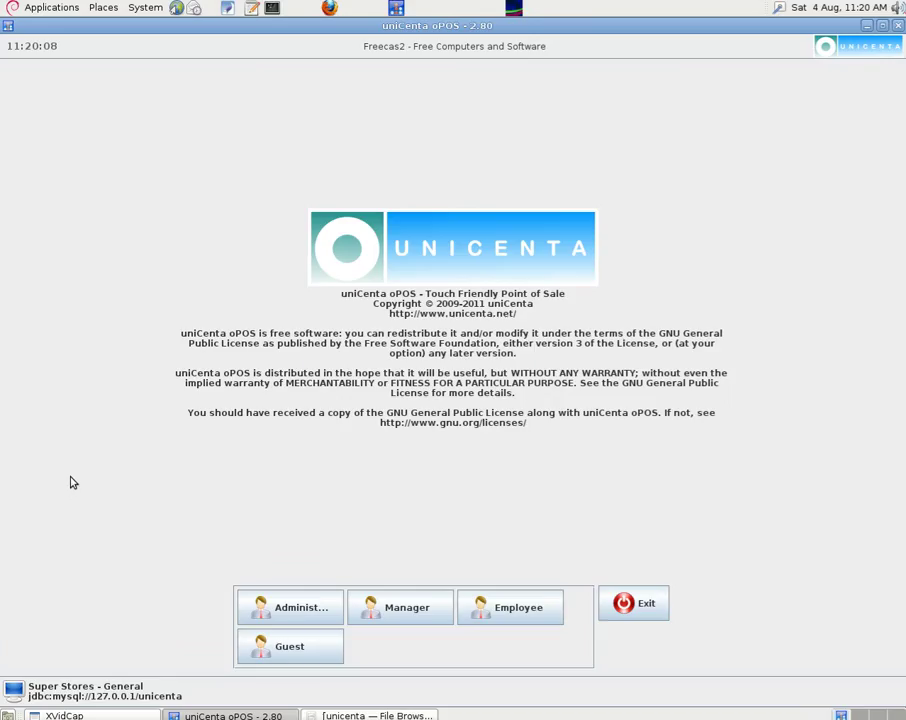
pyautogui.click(512, 610)
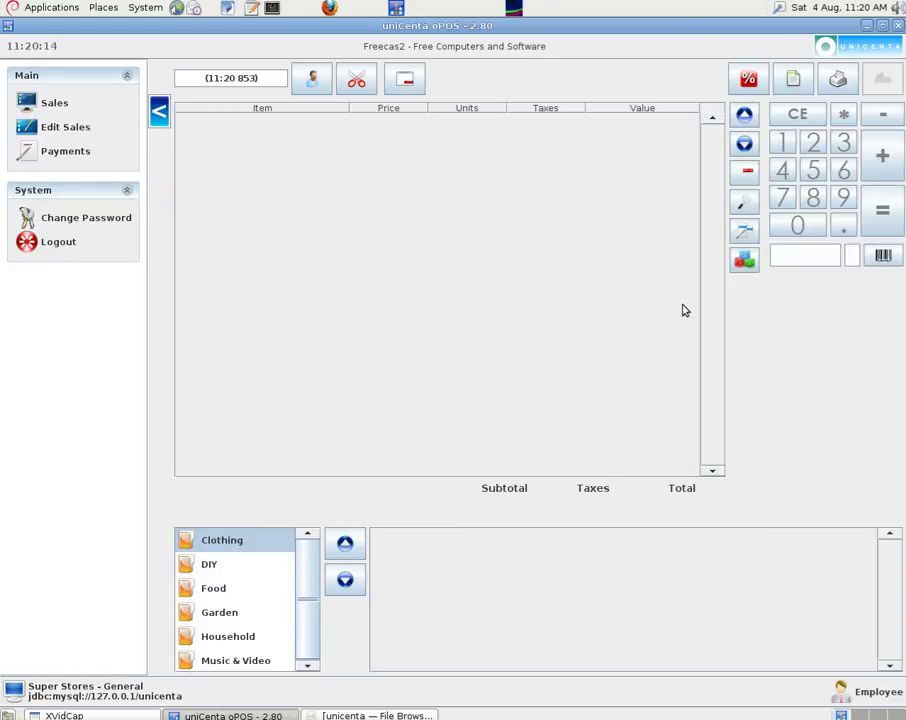
pyautogui.click(316, 80)
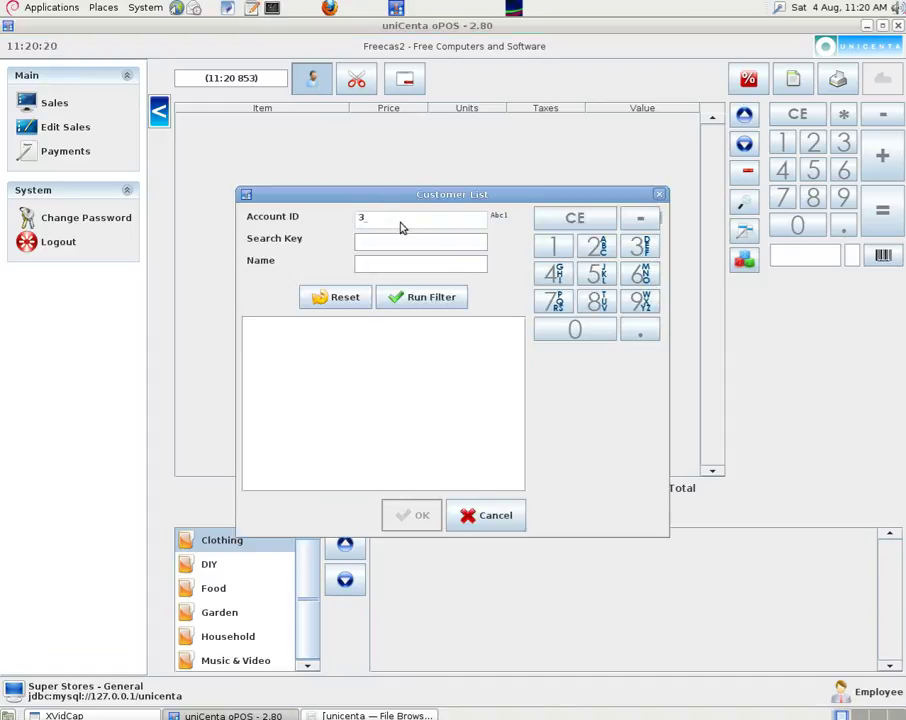
pyautogui.click(423, 297)
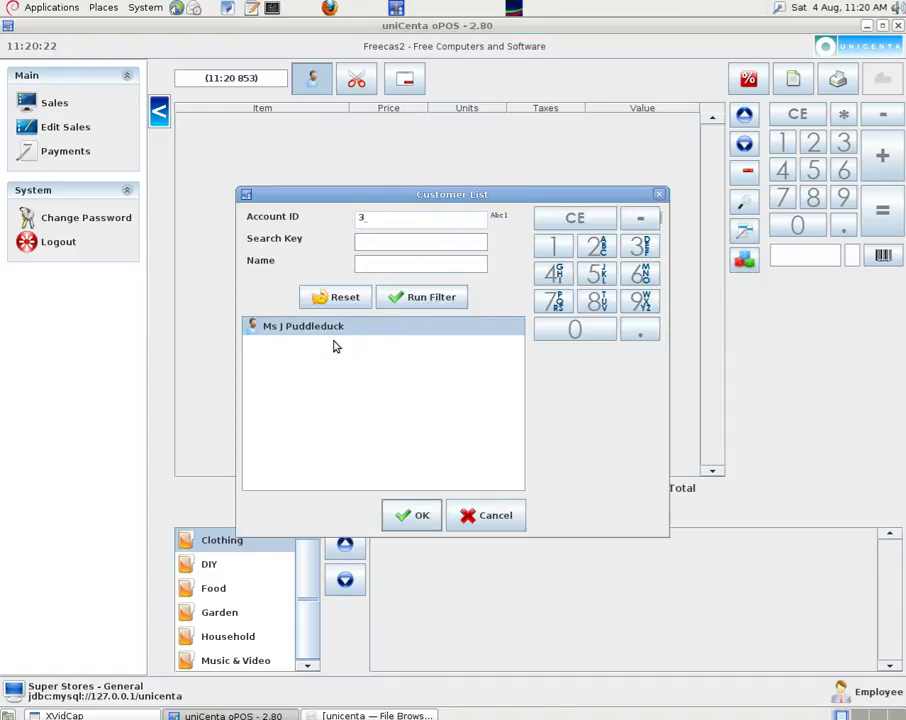
pyautogui.click(404, 515)
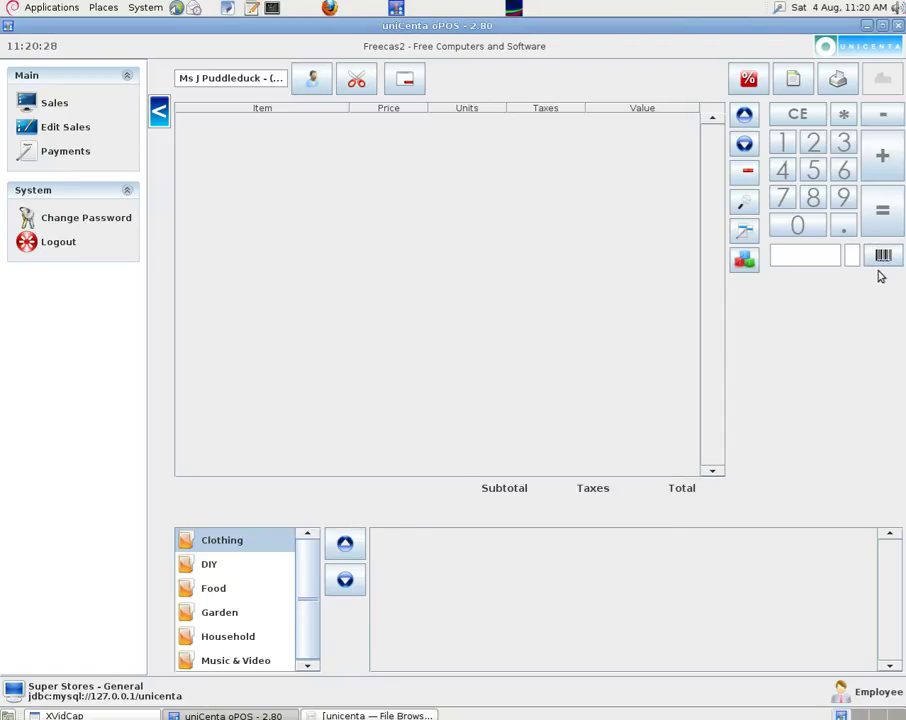
pyautogui.write('99')
pyautogui.press('Return')
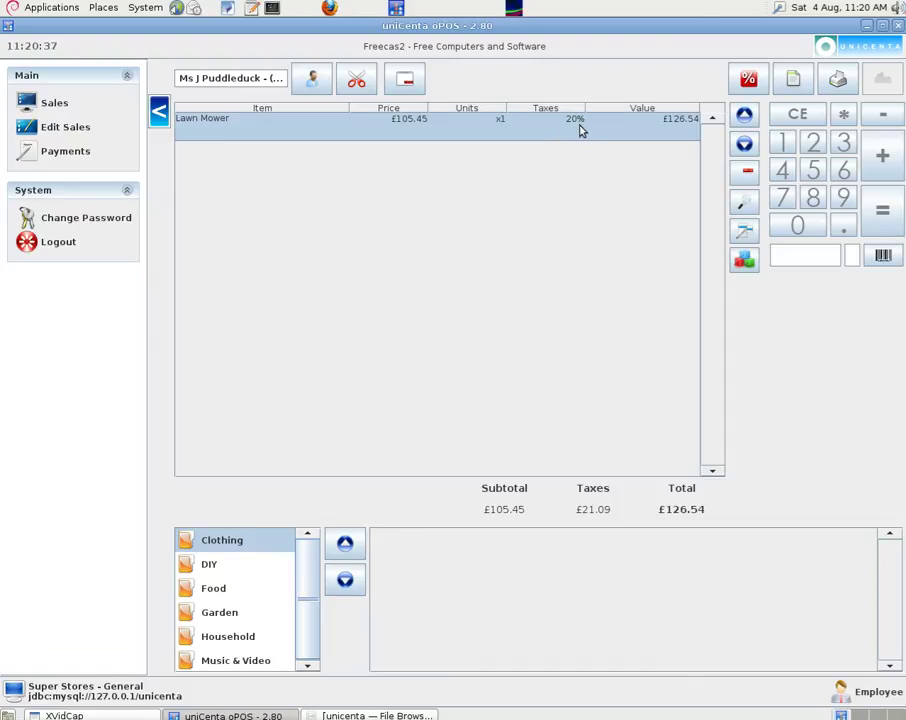
# Tender £126.54 cash with two £50s, £20, £5, 50p and two 2p, then confirm.
pyautogui.click(882, 218)
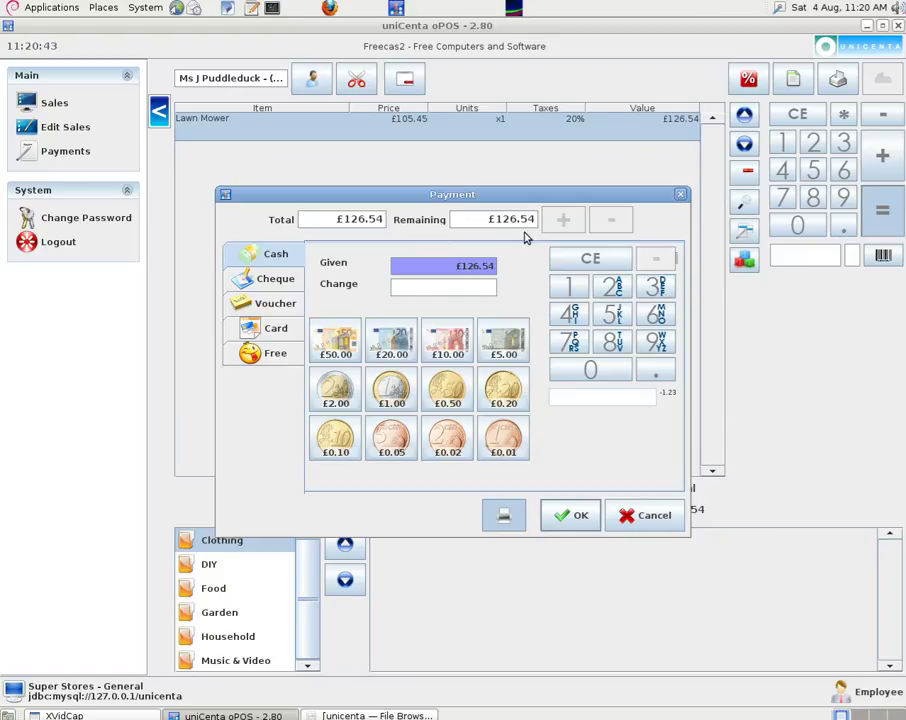
pyautogui.click(338, 344)
pyautogui.click(338, 344)
pyautogui.click(392, 344)
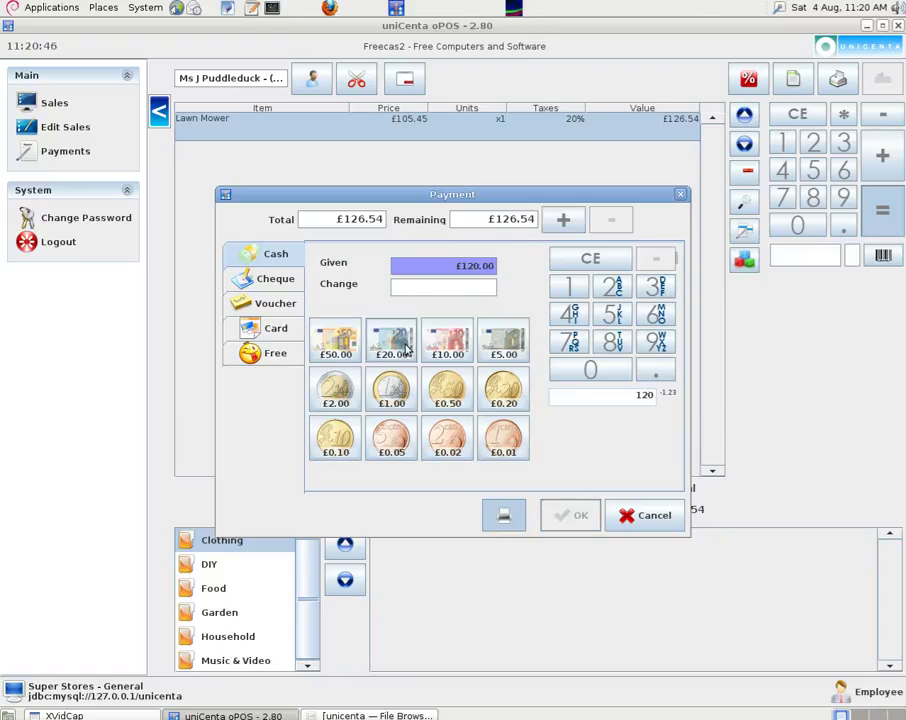
pyautogui.click(518, 345)
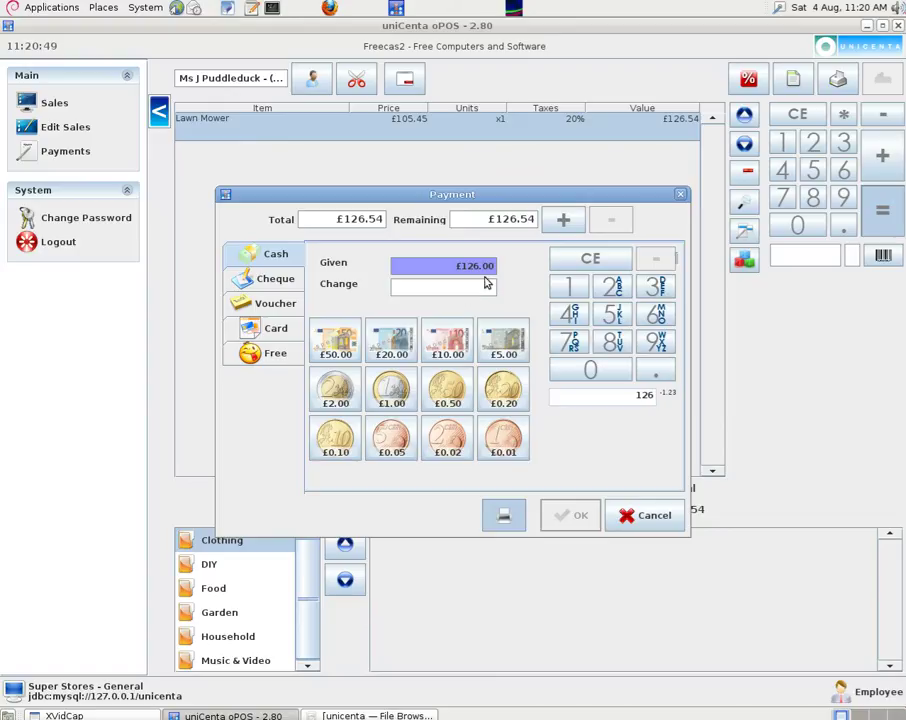
pyautogui.click(447, 390)
pyautogui.doubleClick(447, 437)
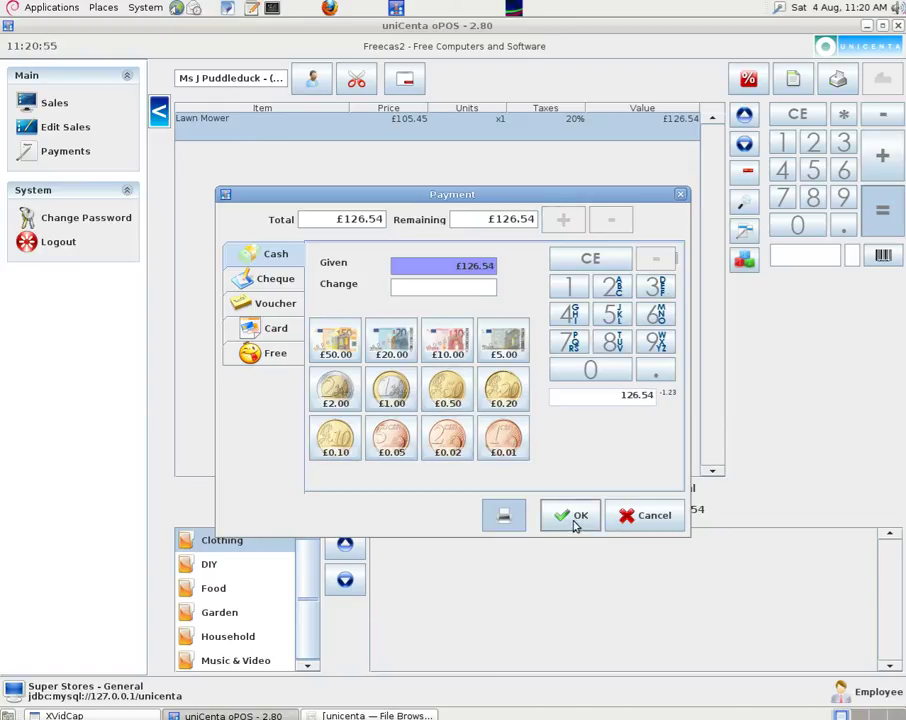
pyautogui.click(575, 518)
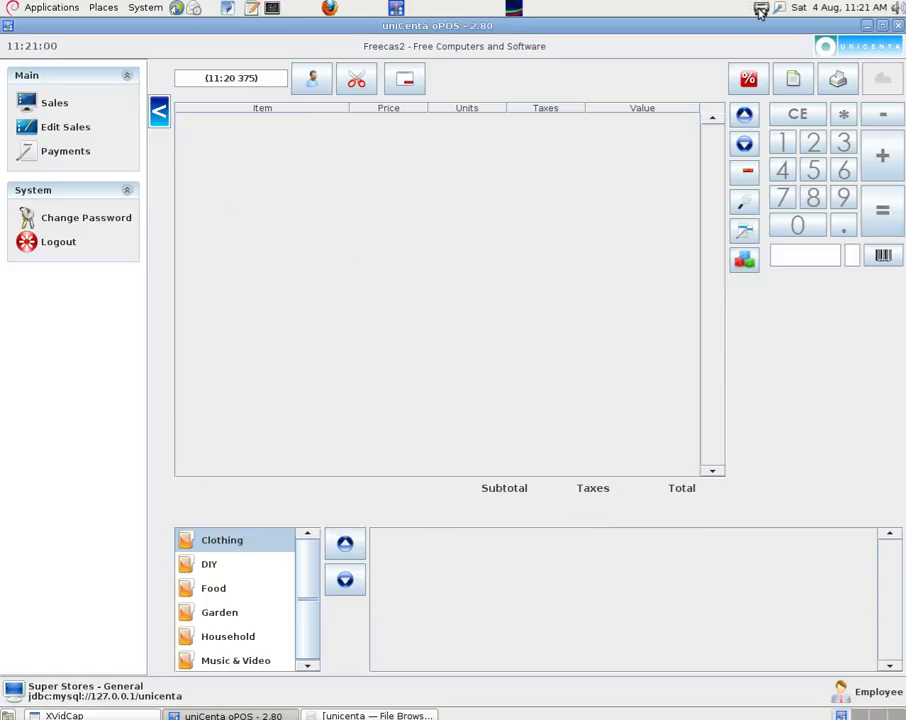
pyautogui.click(760, 10)
pyautogui.click(131, 113)
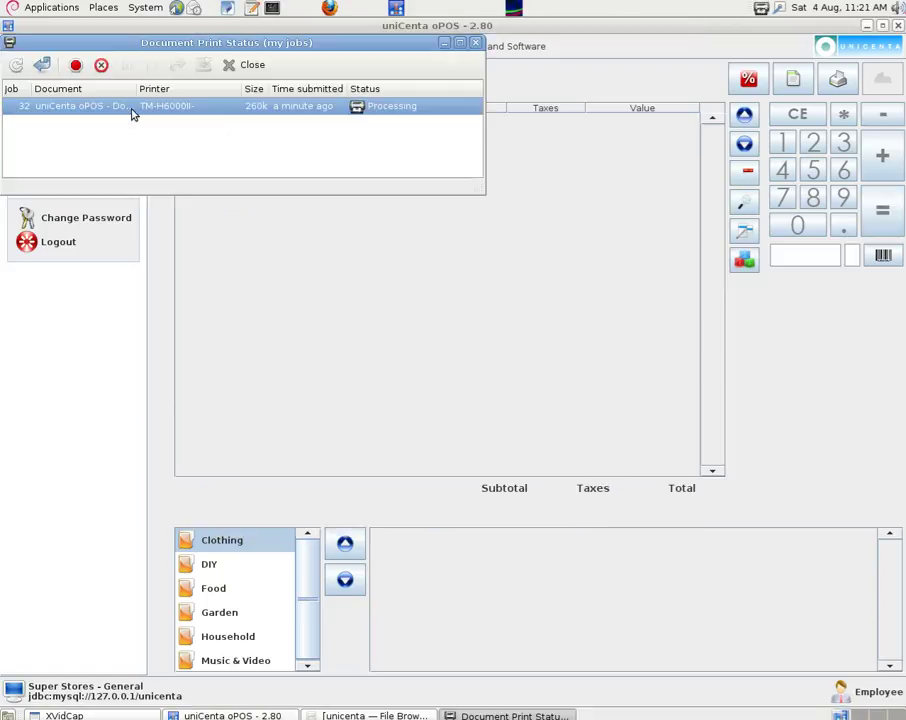
pyautogui.click(476, 46)
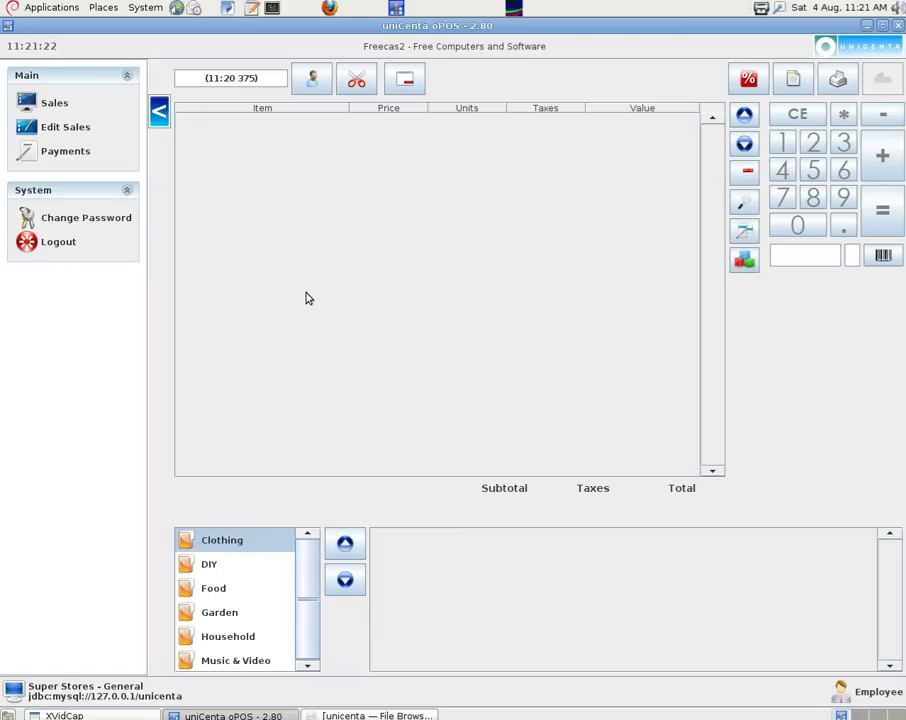
# Log back in as Administrator and select the Printer.Ticket.Logo image resource under Maintenance > Resources.
pyautogui.click(60, 242)
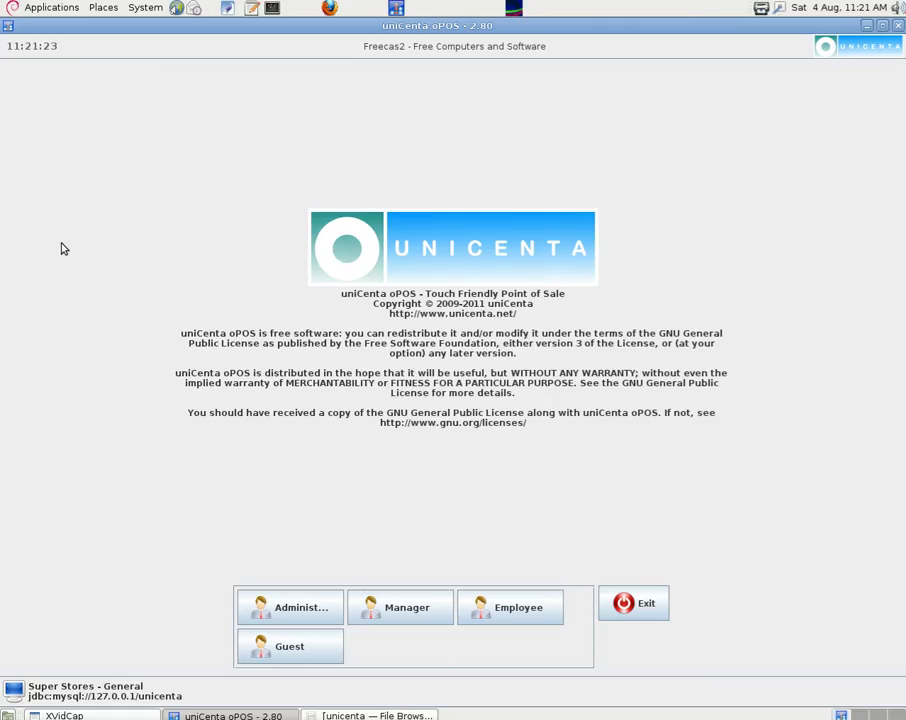
pyautogui.click(309, 612)
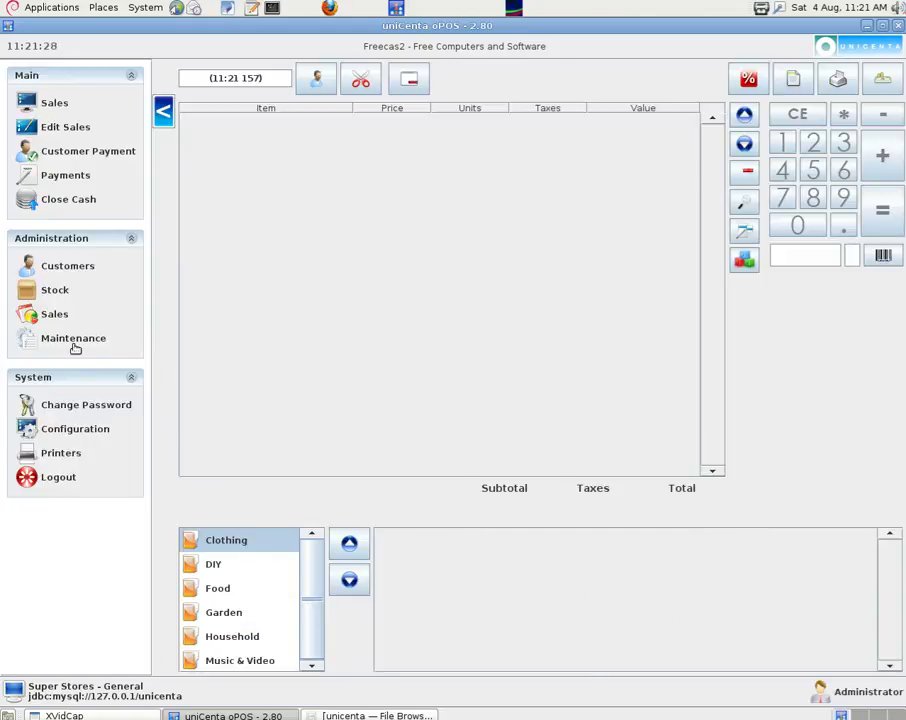
pyautogui.click(72, 339)
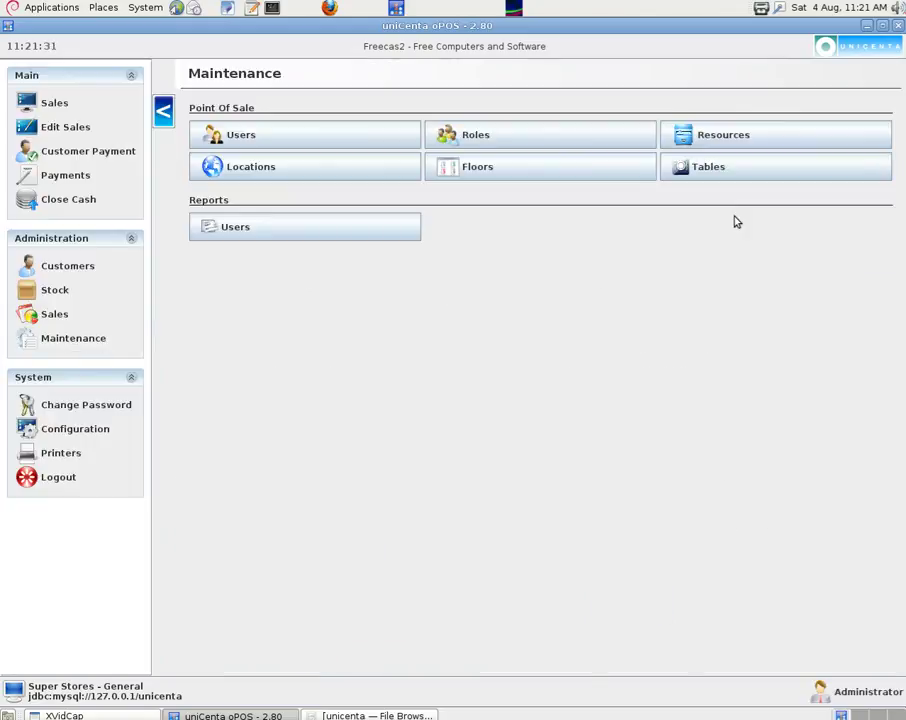
pyautogui.click(749, 142)
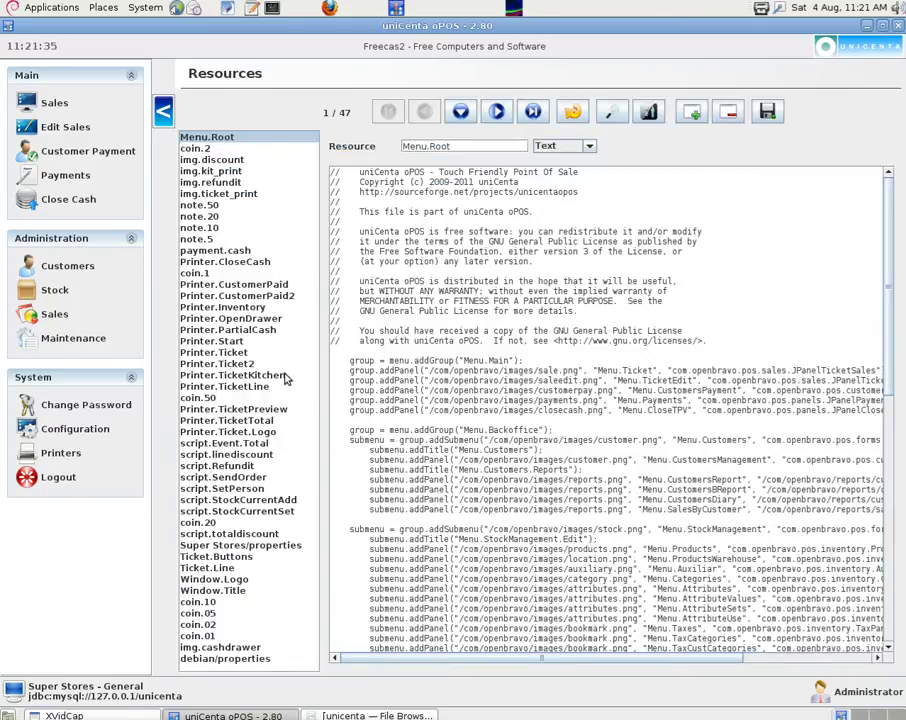
pyautogui.click(252, 433)
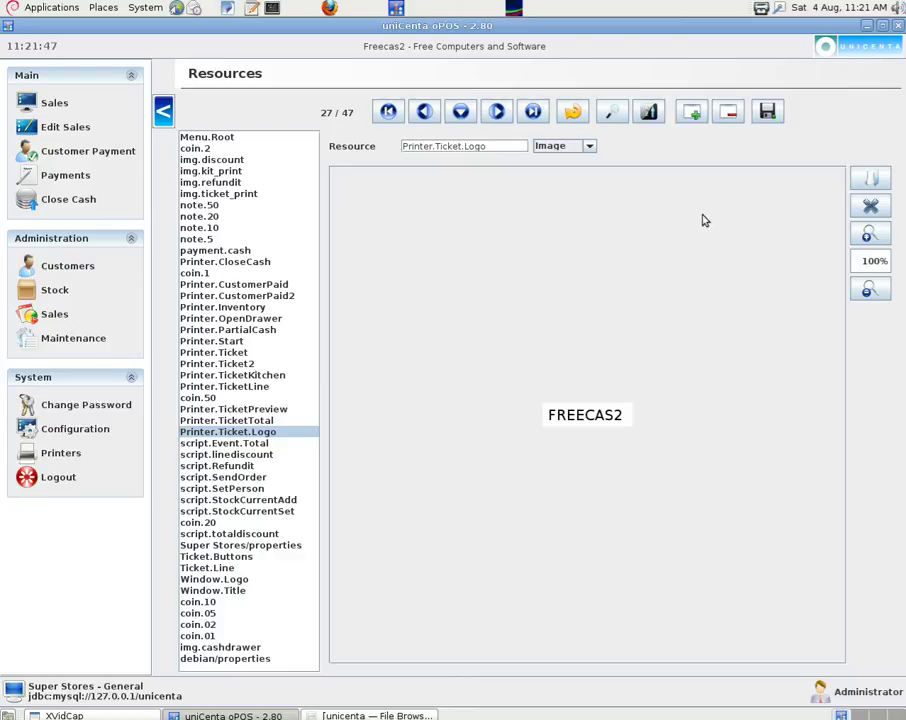
pyautogui.click(589, 147)
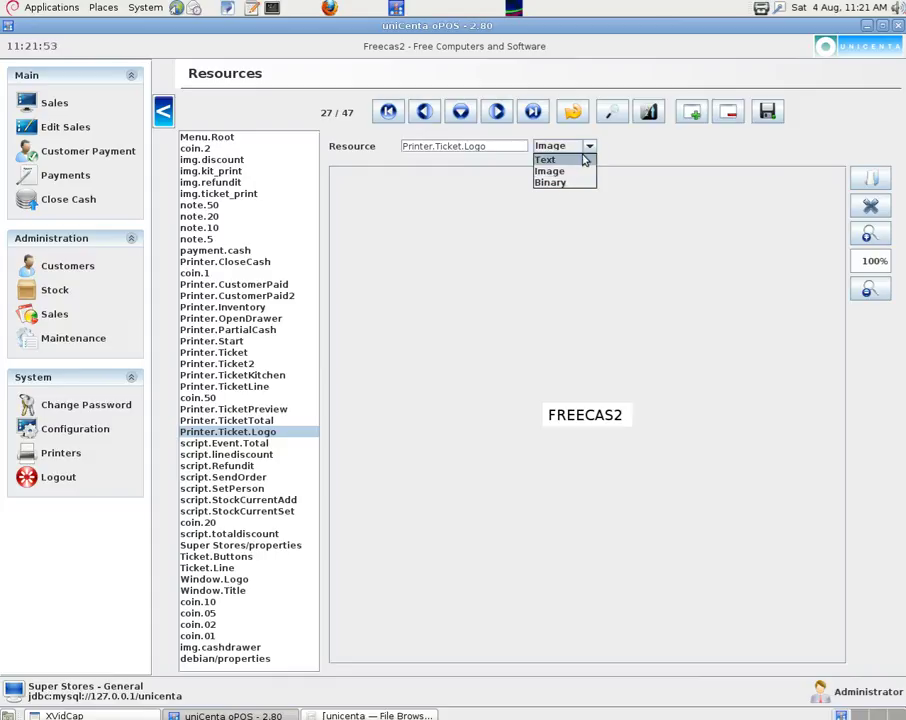
pyautogui.click(570, 172)
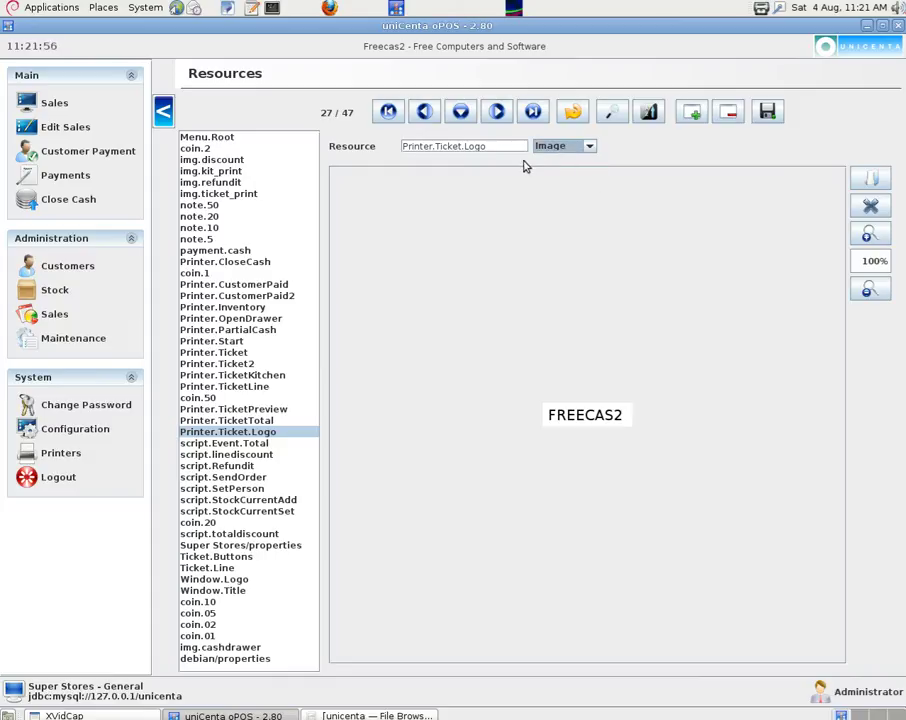
# Load /opt/unicenta/fred.png as the ticket logo image and save the resource.
pyautogui.click(872, 179)
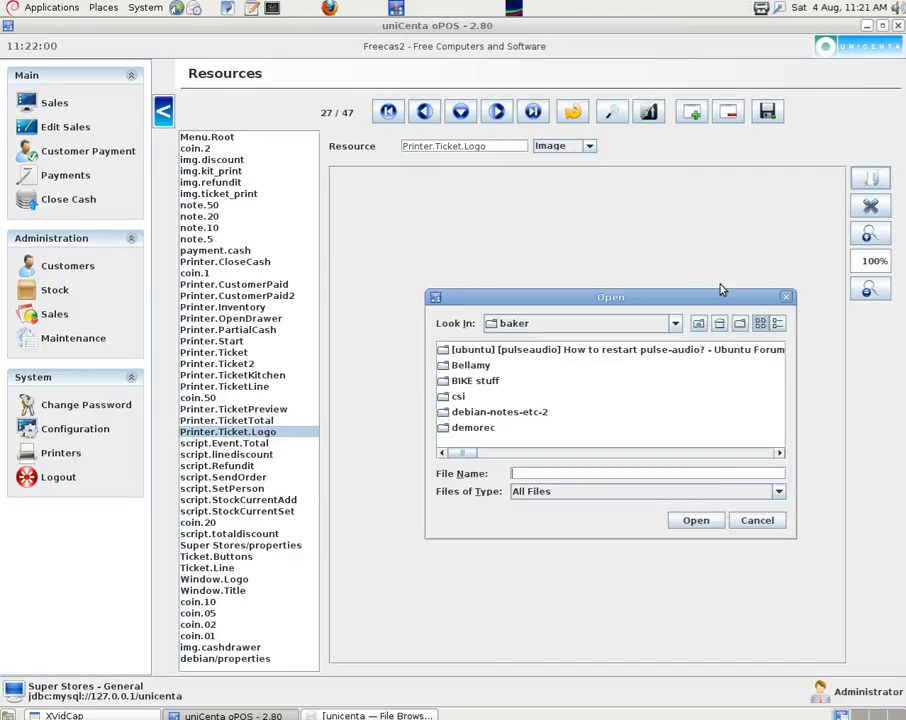
pyautogui.moveTo(712, 295); pyautogui.dragTo(679, 228)
pyautogui.click(667, 256)
pyautogui.click(667, 256)
pyautogui.click(498, 315)
pyautogui.click(664, 453)
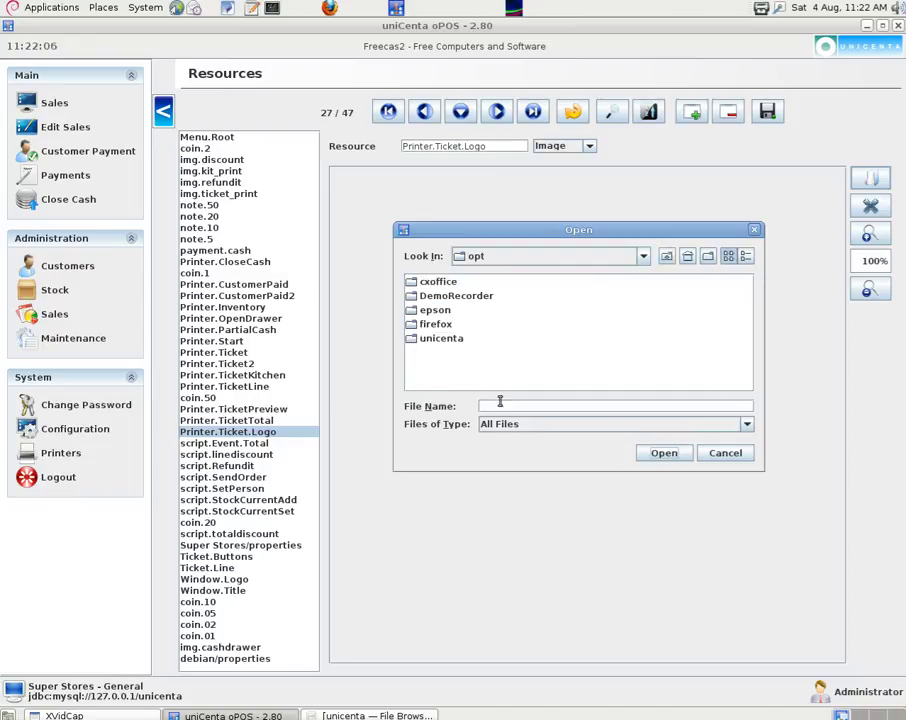
pyautogui.doubleClick(417, 342)
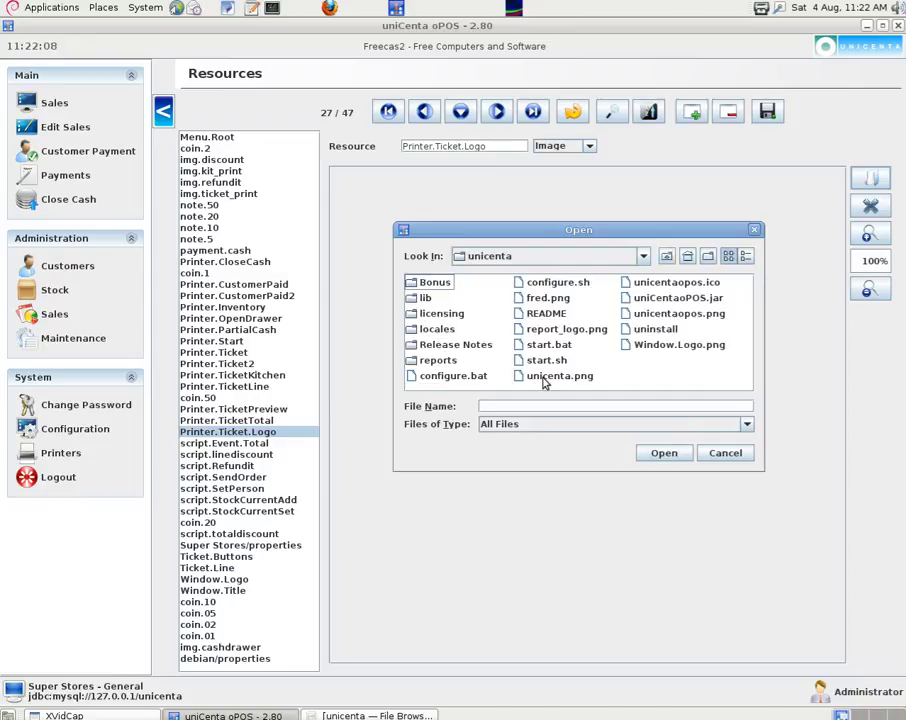
pyautogui.click(552, 300)
pyautogui.click(663, 452)
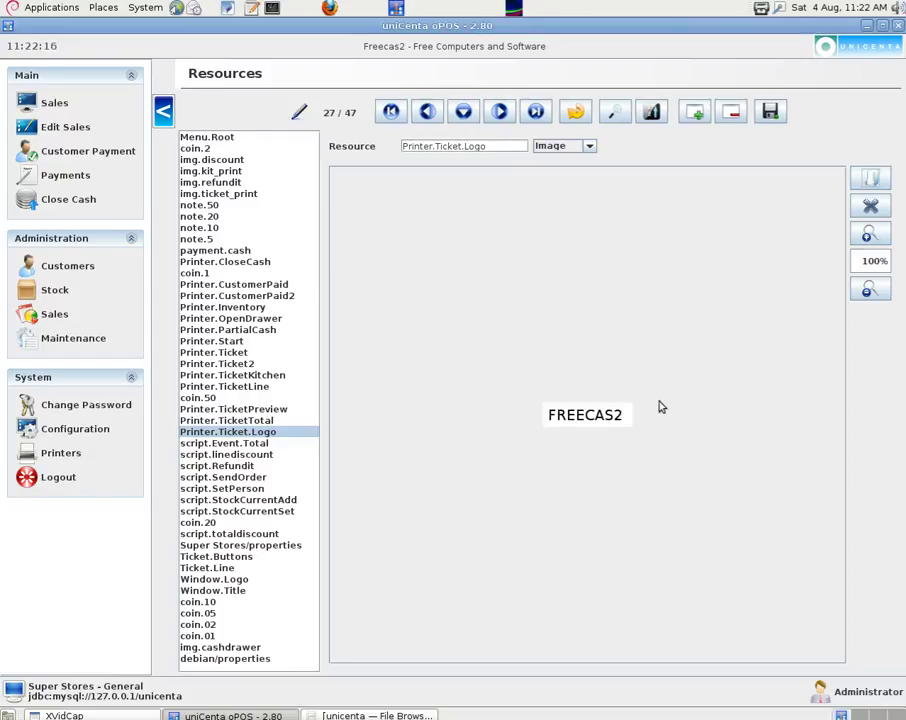
pyautogui.click(769, 114)
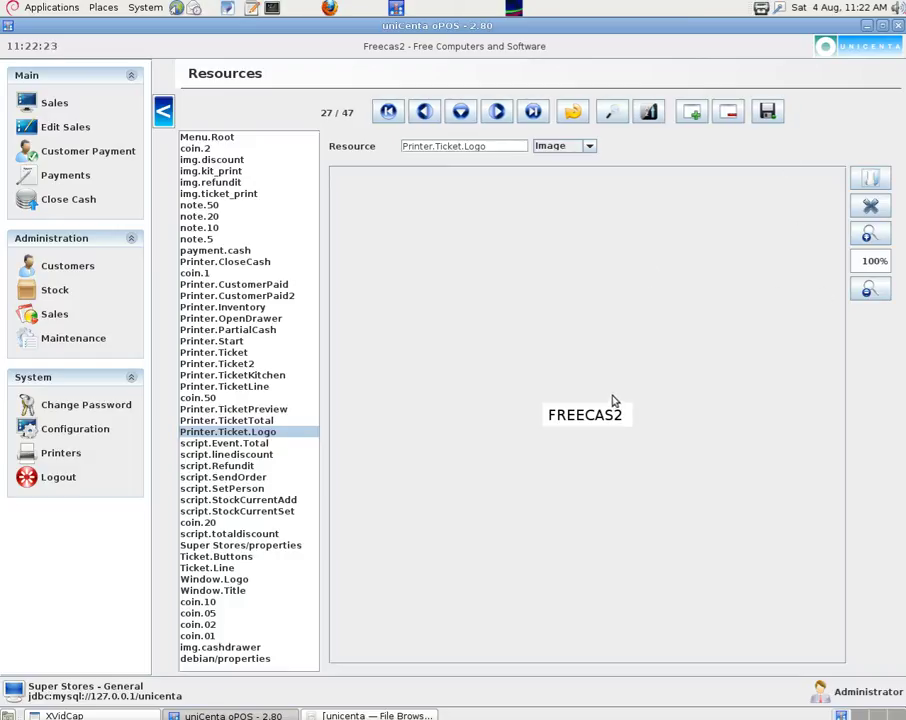
# Log out and quit uniCenta oPOS, then open the old-logos folder in a smaller window.
pyautogui.click(46, 481)
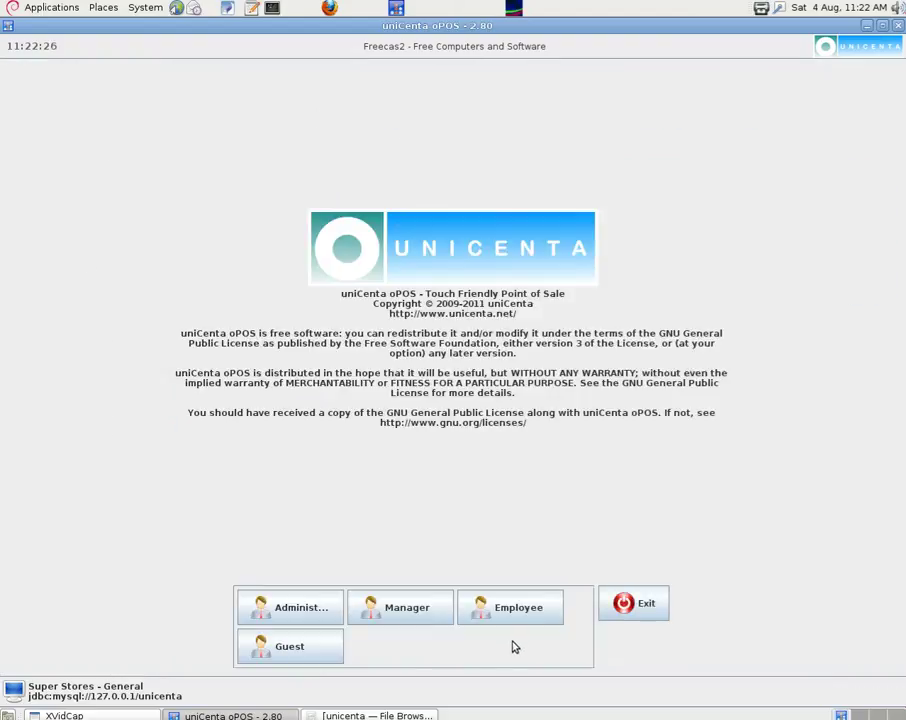
pyautogui.click(622, 600)
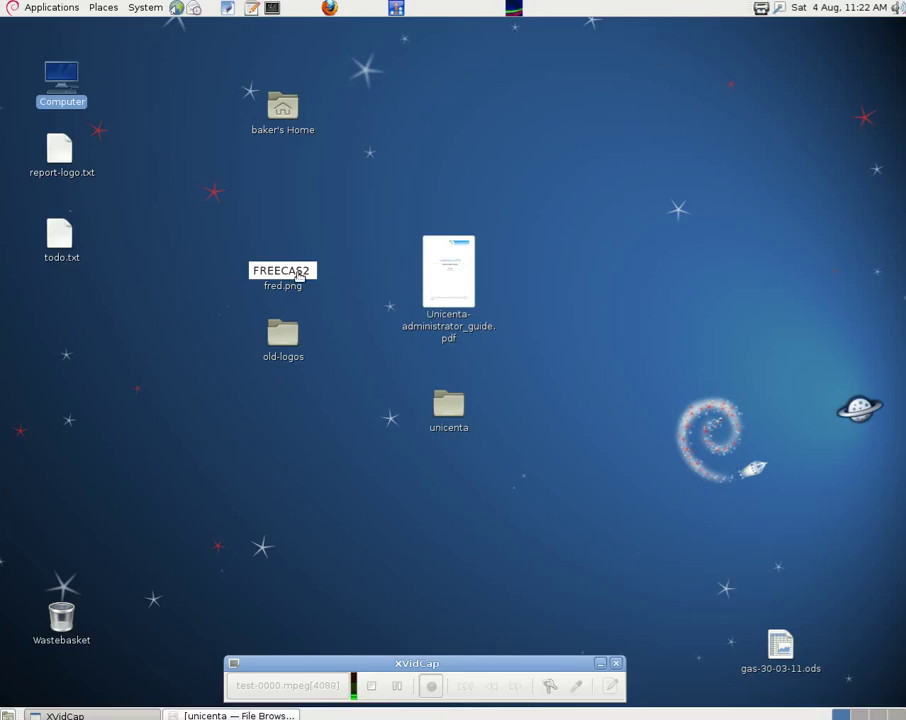
pyautogui.doubleClick(283, 336)
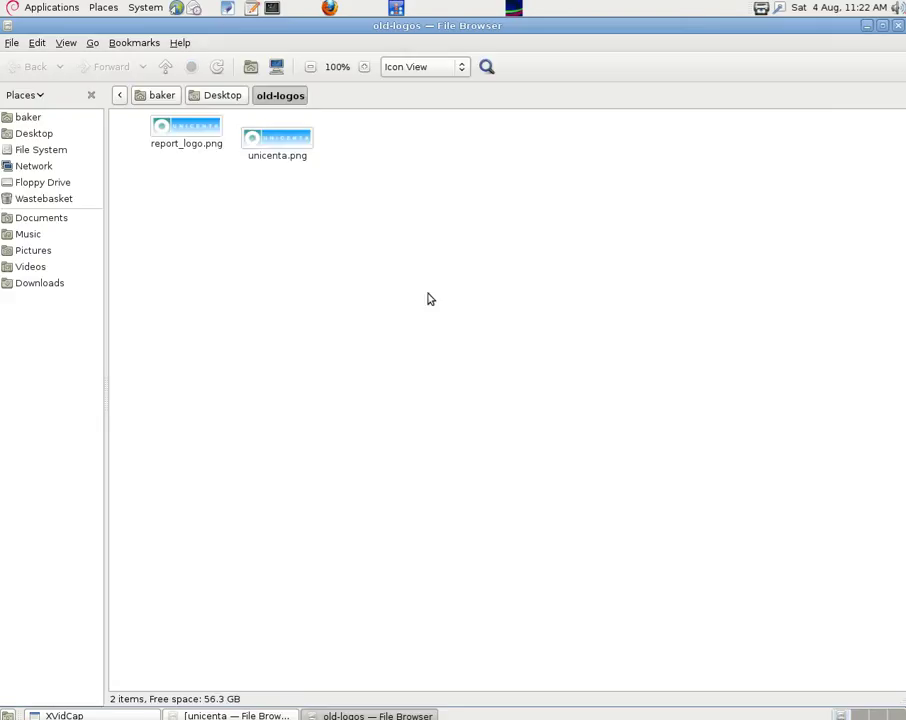
pyautogui.click(882, 25)
pyautogui.moveTo(465, 107); pyautogui.dragTo(382, 120)
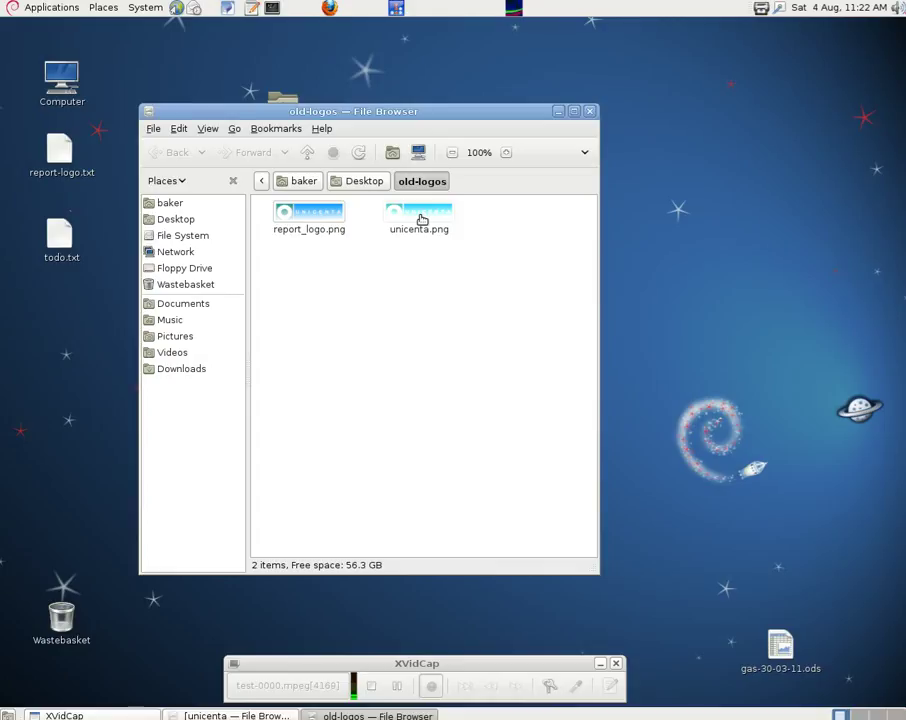
# Open unicenta.png from old-logos in GIMP via Open With.
pyautogui.rightClick(421, 218)
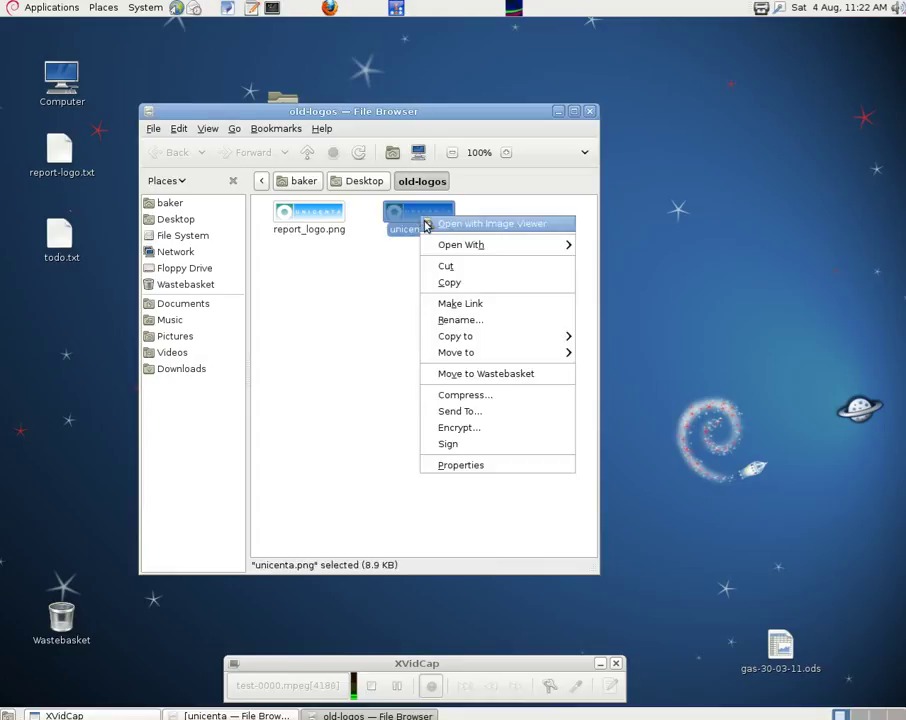
pyautogui.moveTo(457, 245)
pyautogui.click(612, 246)
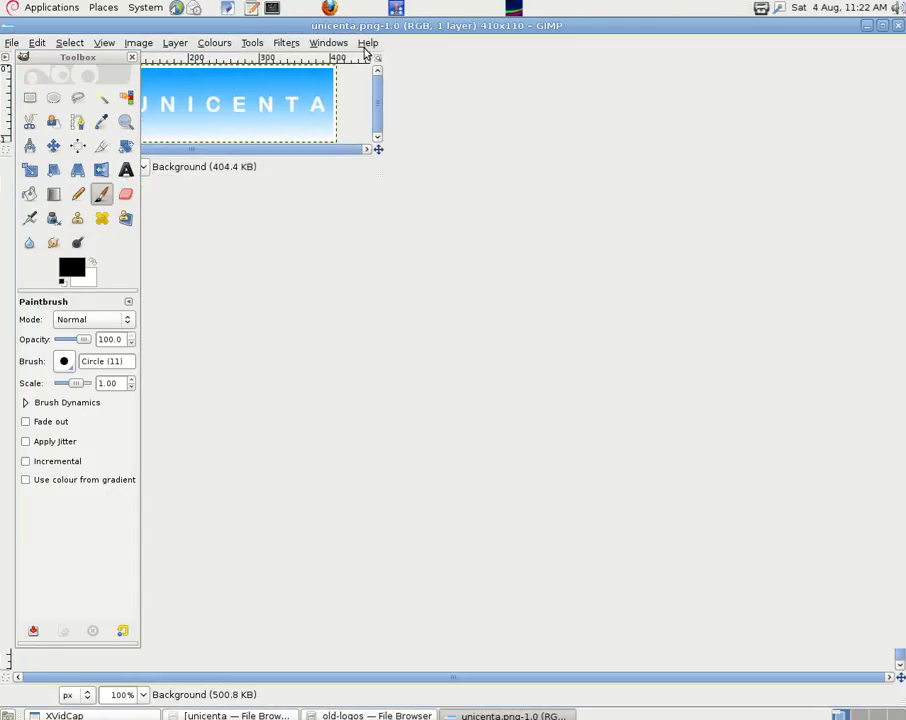
# Maximise the GIMP image window and convert the unicenta logo to Greyscale mode.
pyautogui.click(363, 42)
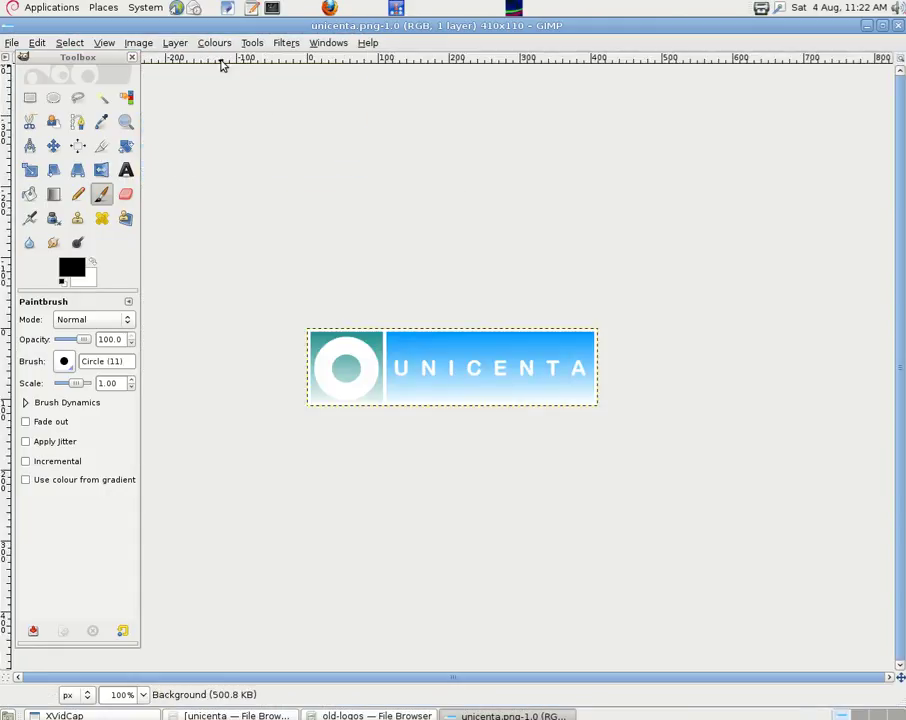
pyautogui.click(150, 45)
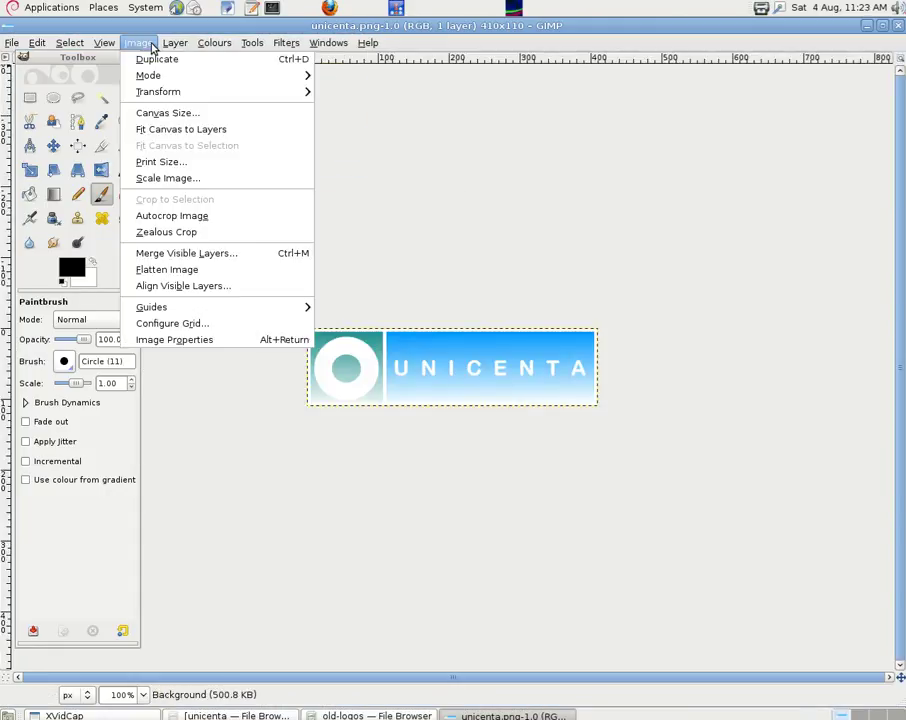
pyautogui.moveTo(162, 97)
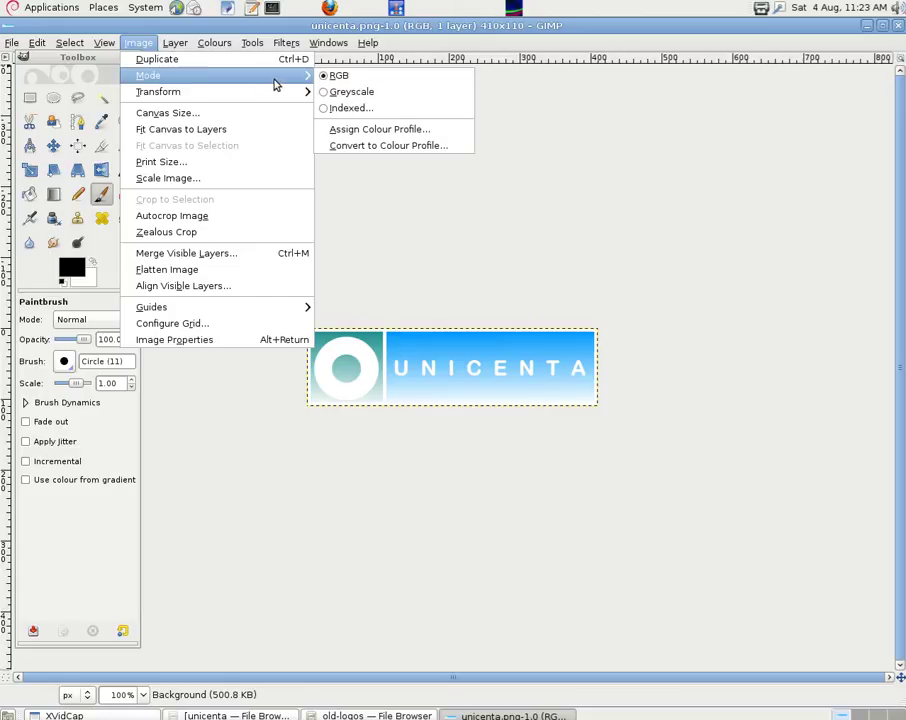
pyautogui.click(343, 93)
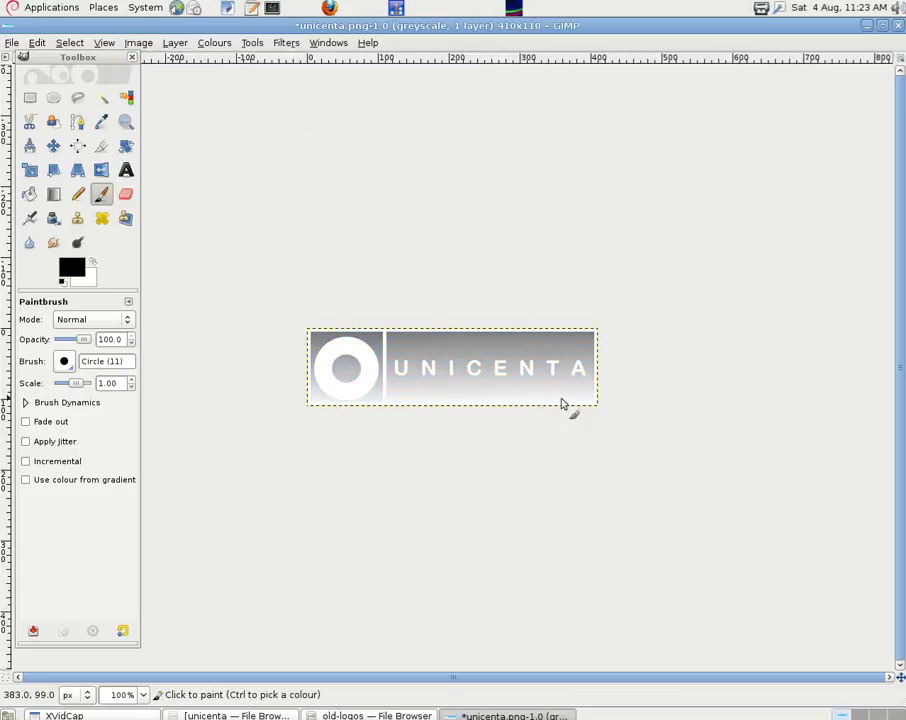
# Save the image to the Desktop as unicenta-gs.png, accept the PNG options, and close it.
pyautogui.click(11, 42)
pyautogui.click(57, 180)
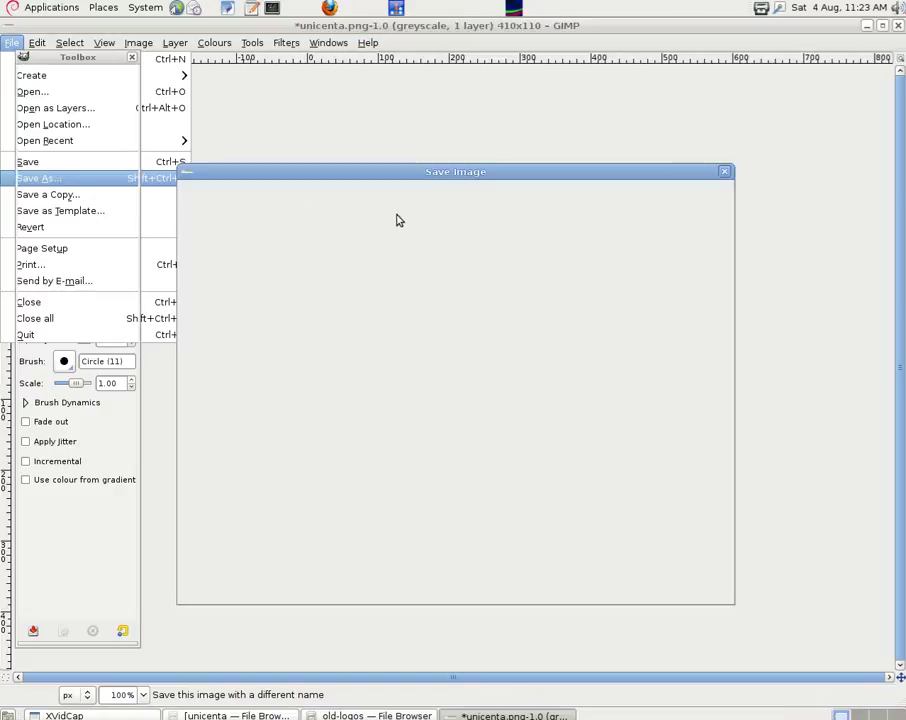
pyautogui.click(295, 279)
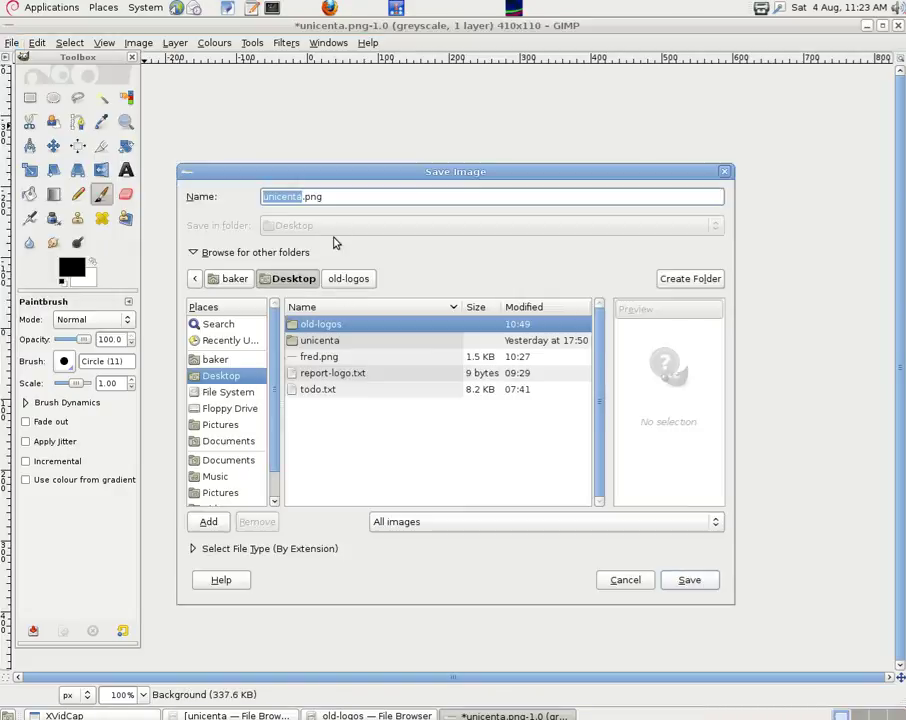
pyautogui.click(300, 196)
pyautogui.write('-g')
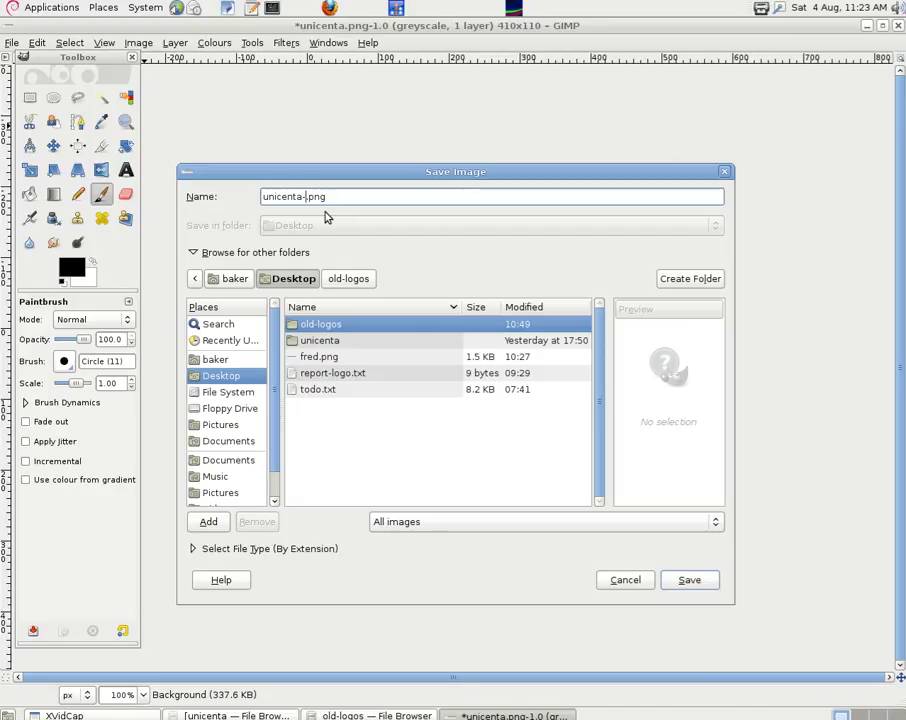
pyautogui.write('s')
pyautogui.click(692, 580)
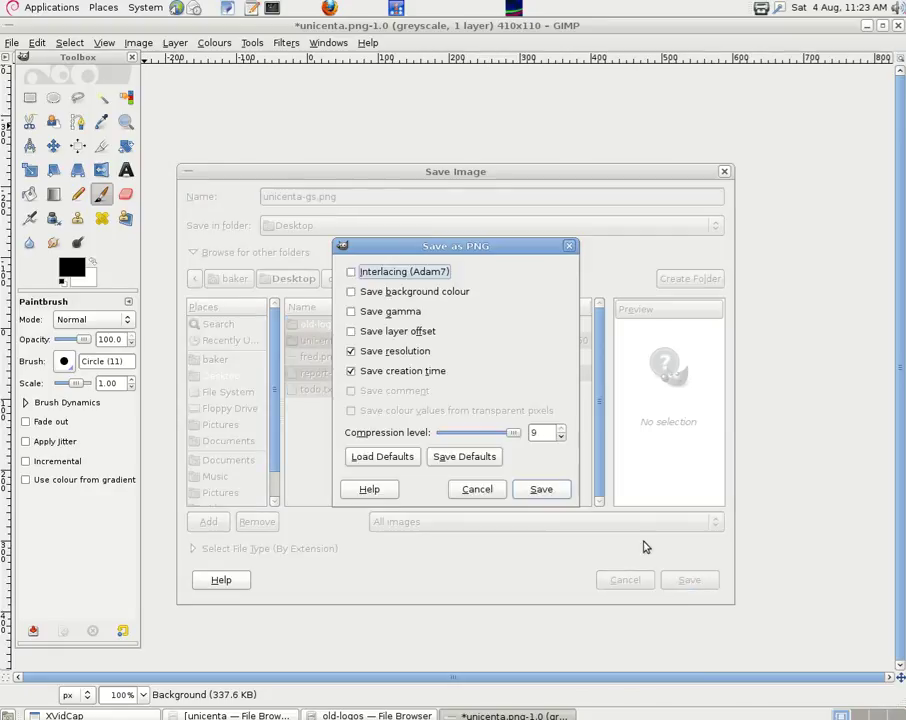
pyautogui.click(541, 489)
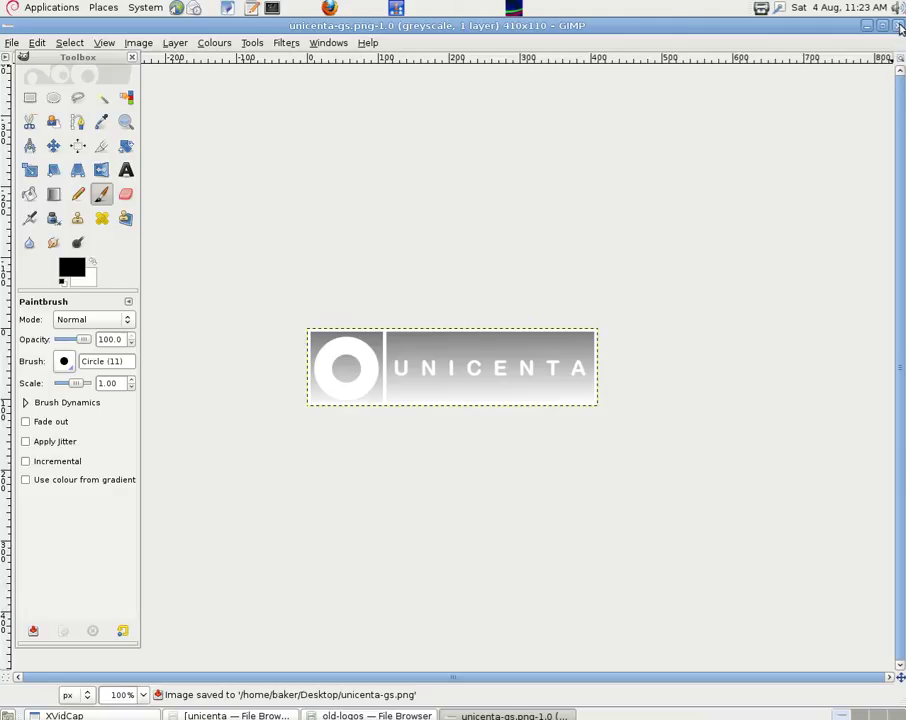
pyautogui.click(896, 25)
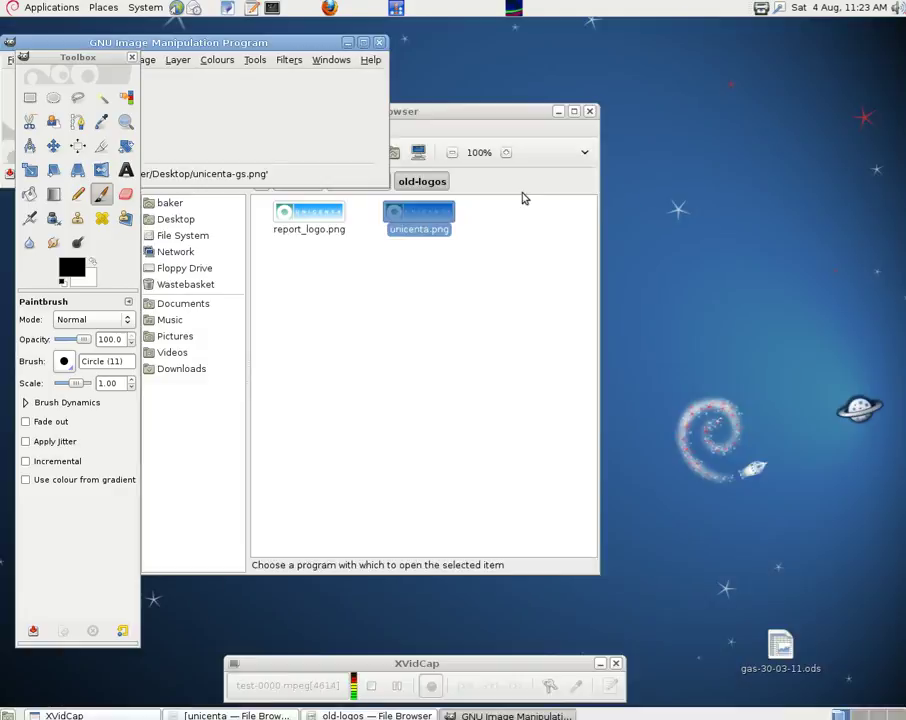
# Close GIMP and the old-logos window, then place the unicenta-gs.png icon at the desktop's top centre.
pyautogui.click(379, 42)
pyautogui.click(589, 112)
pyautogui.moveTo(100, 300); pyautogui.dragTo(546, 138)
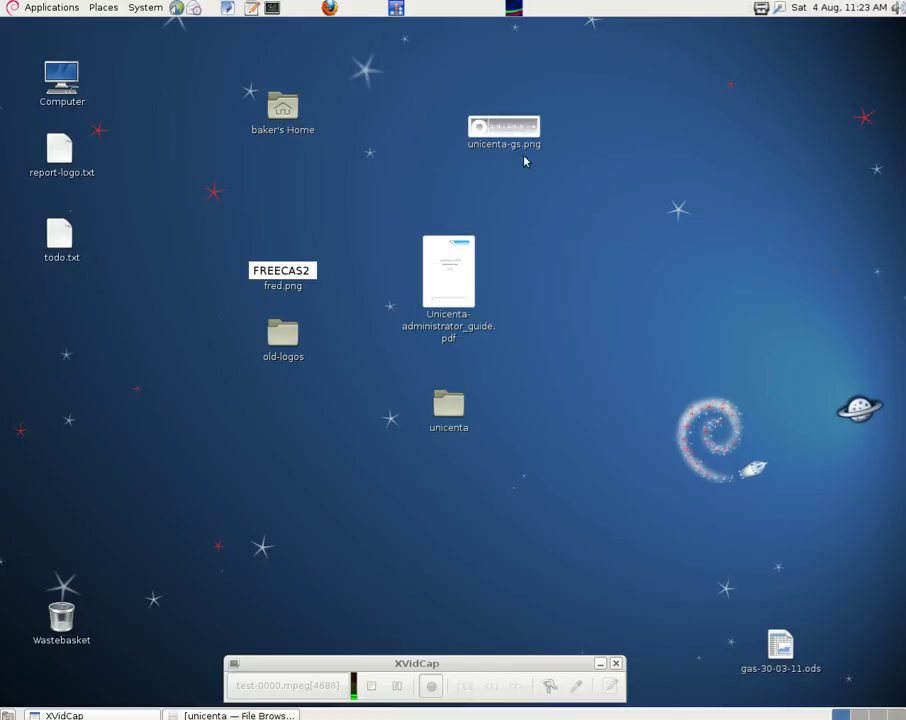
pyautogui.moveTo(518, 130); pyautogui.dragTo(400, 157)
pyautogui.click(486, 135)
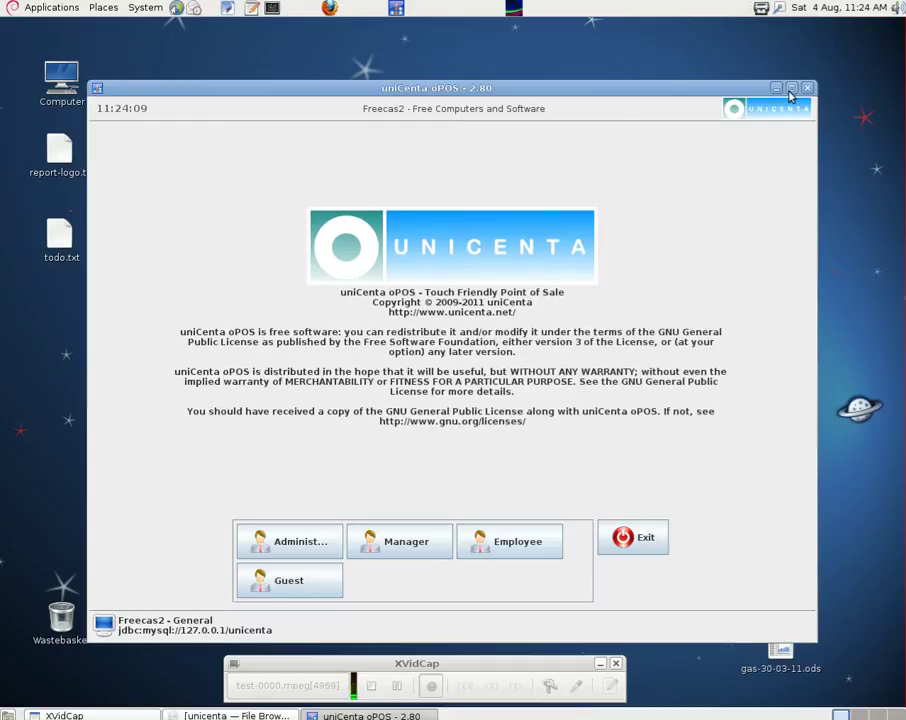
# Maximise uniCenta oPOS, log in as Administrator, and open Maintenance > Resources.
pyautogui.click(790, 90)
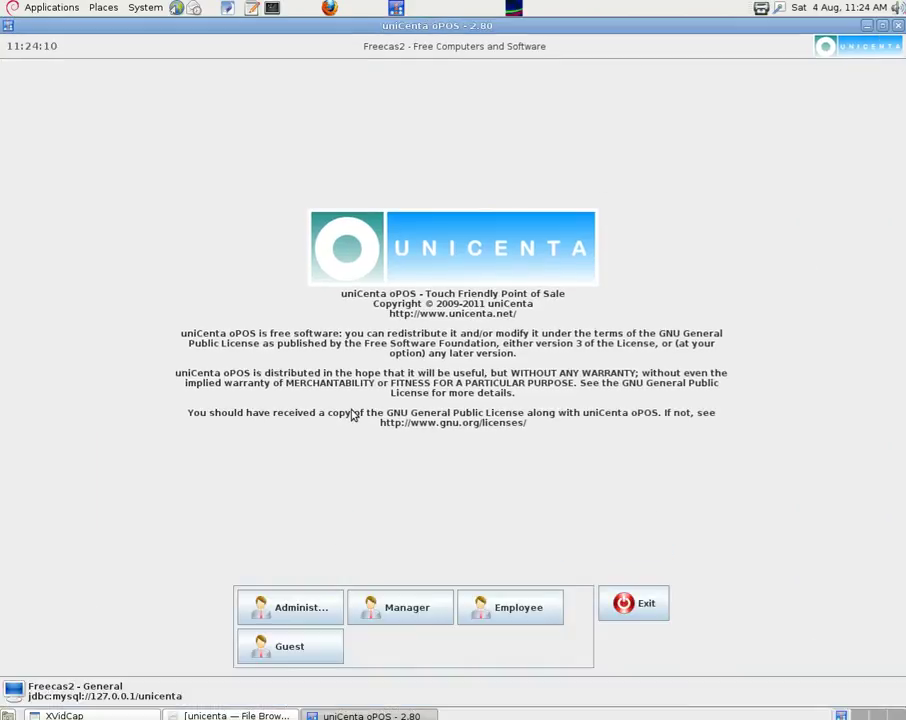
pyautogui.click(287, 617)
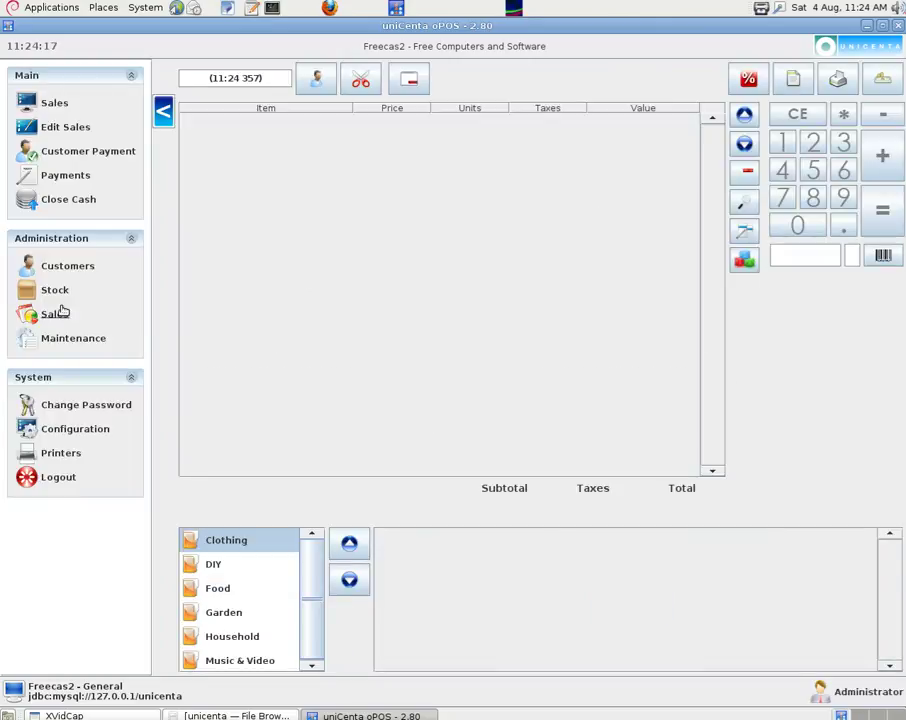
pyautogui.click(63, 338)
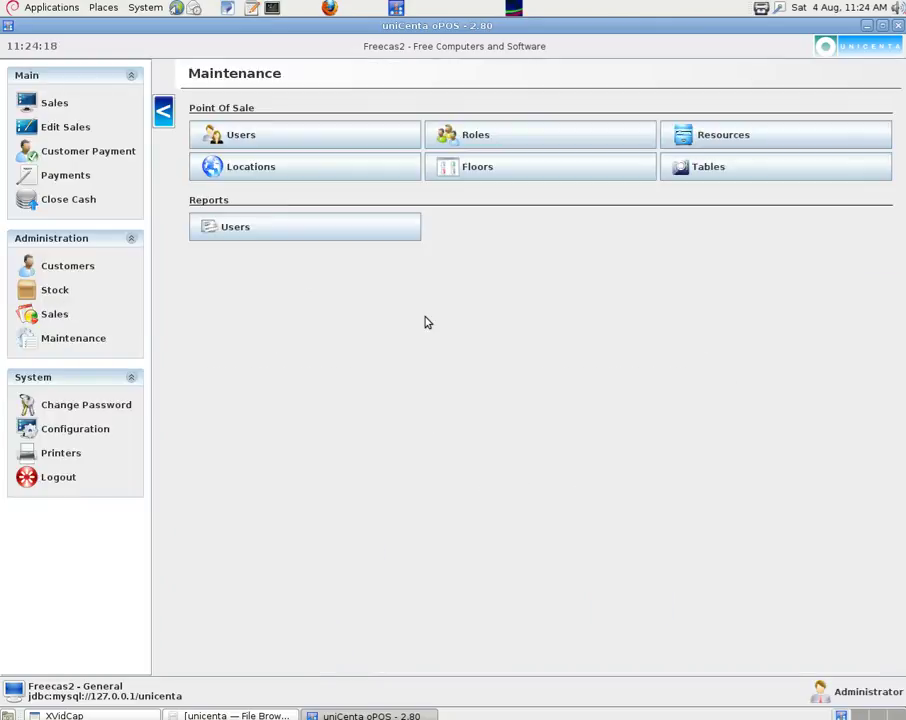
pyautogui.click(727, 141)
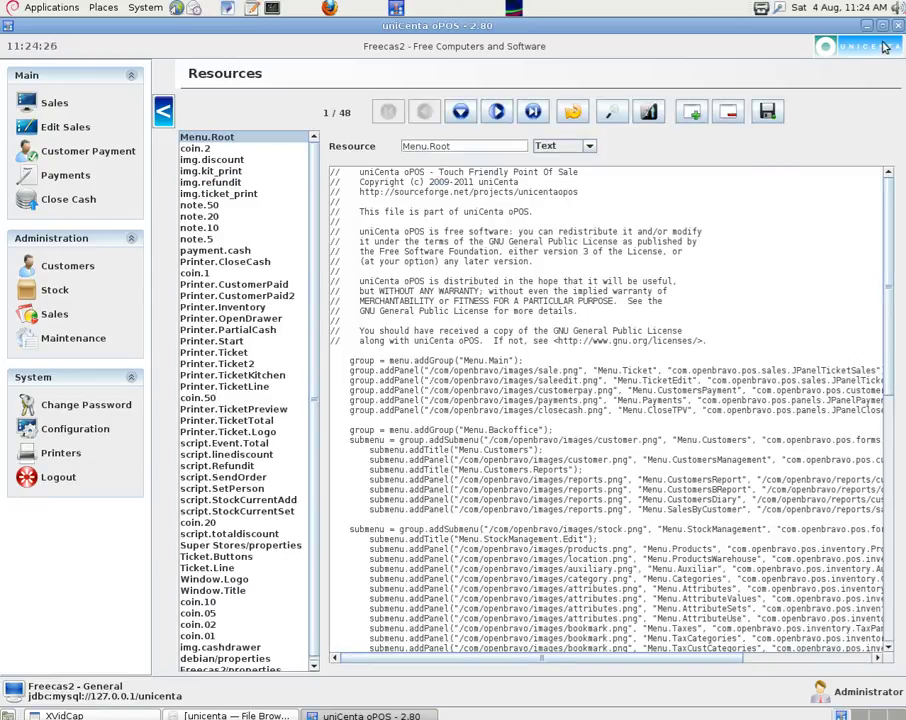
# Minimise uniCenta oPOS and open the uniCenta administrator guide PDF from the desktop.
pyautogui.click(867, 25)
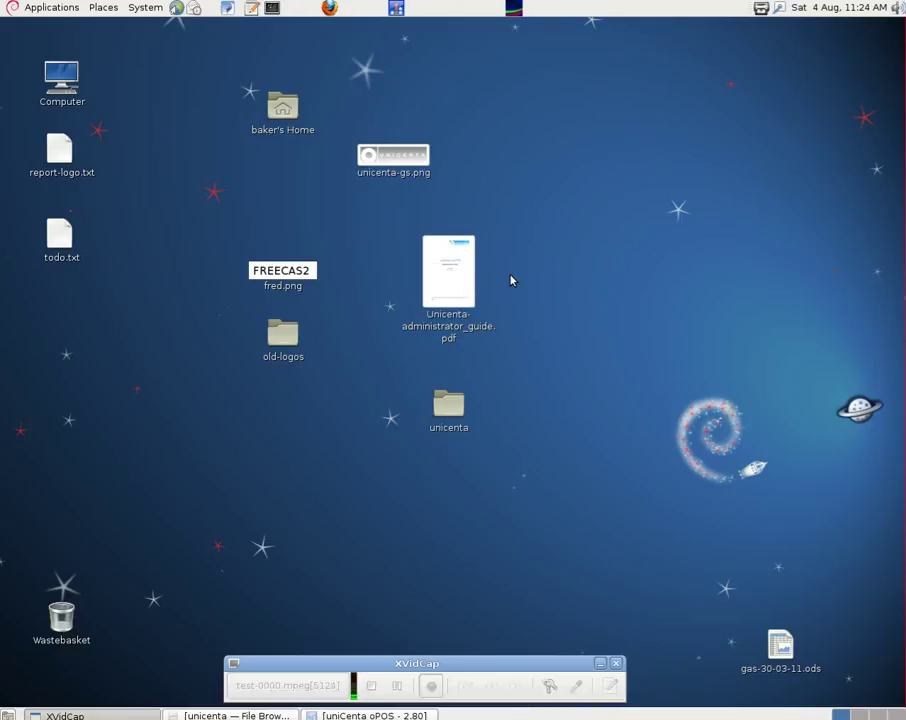
pyautogui.doubleClick(456, 289)
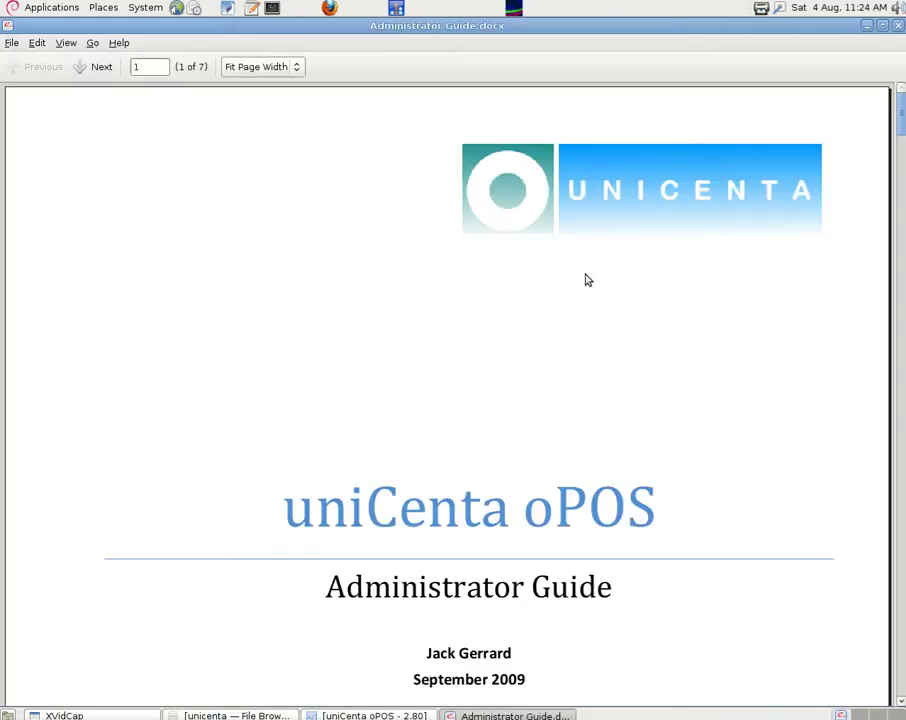
pyautogui.moveTo(899, 120); pyautogui.dragTo(899, 271)
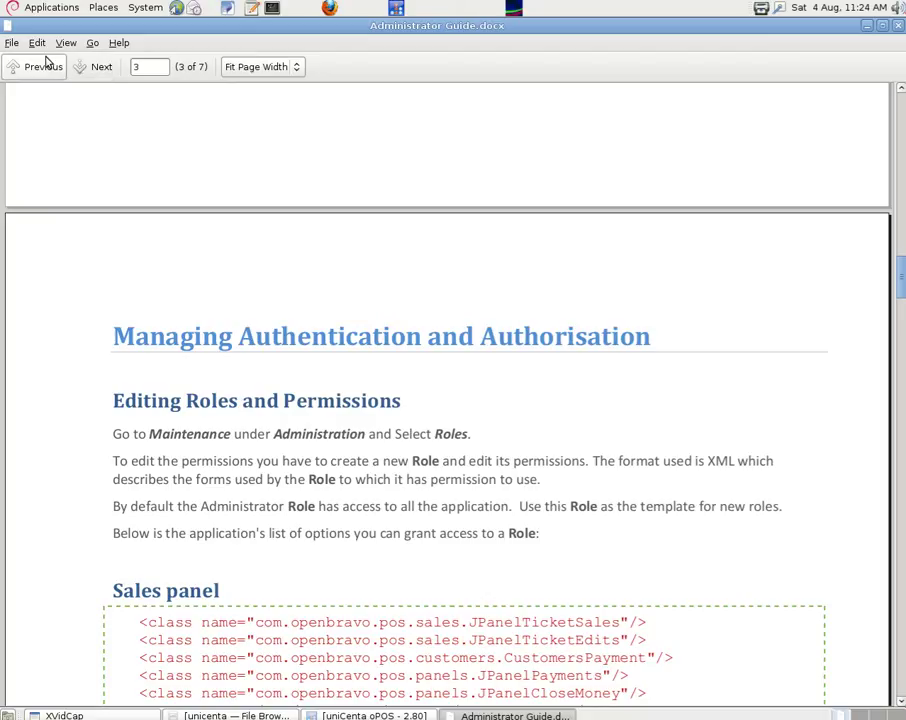
# Search the guide for 'log', scroll to the Editing the image section, and minimise the viewer.
pyautogui.click(37, 44)
pyautogui.click(50, 102)
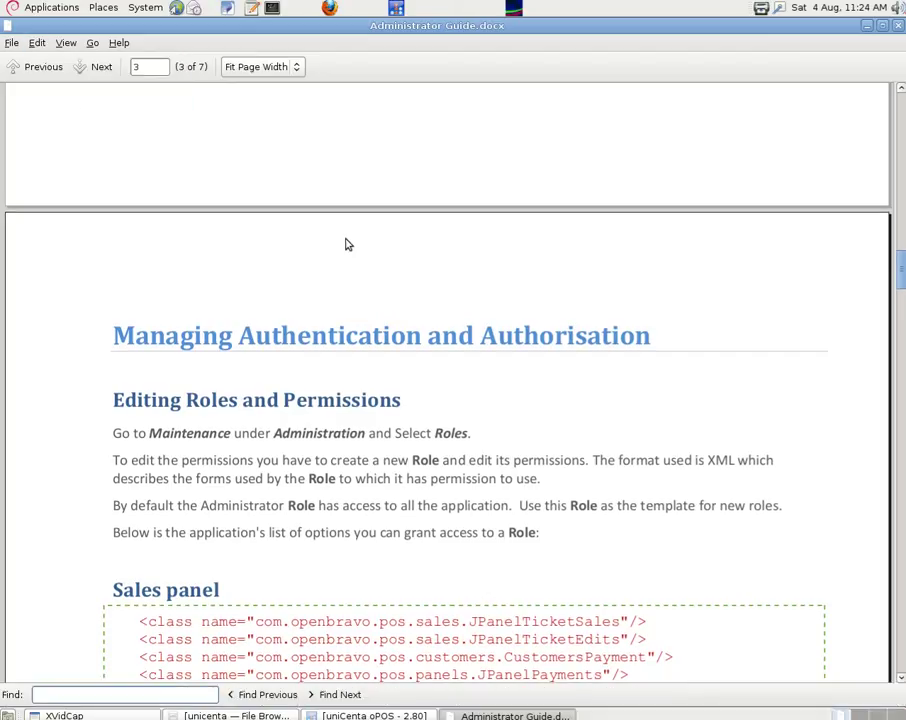
pyautogui.write('logo')
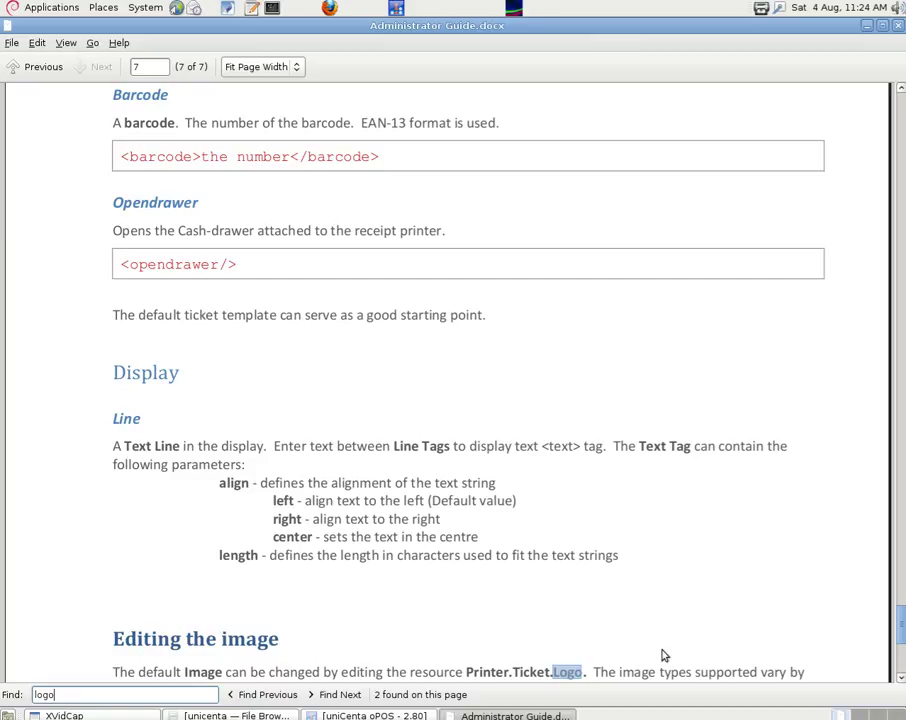
pyautogui.scroll(-8, 844, 452)
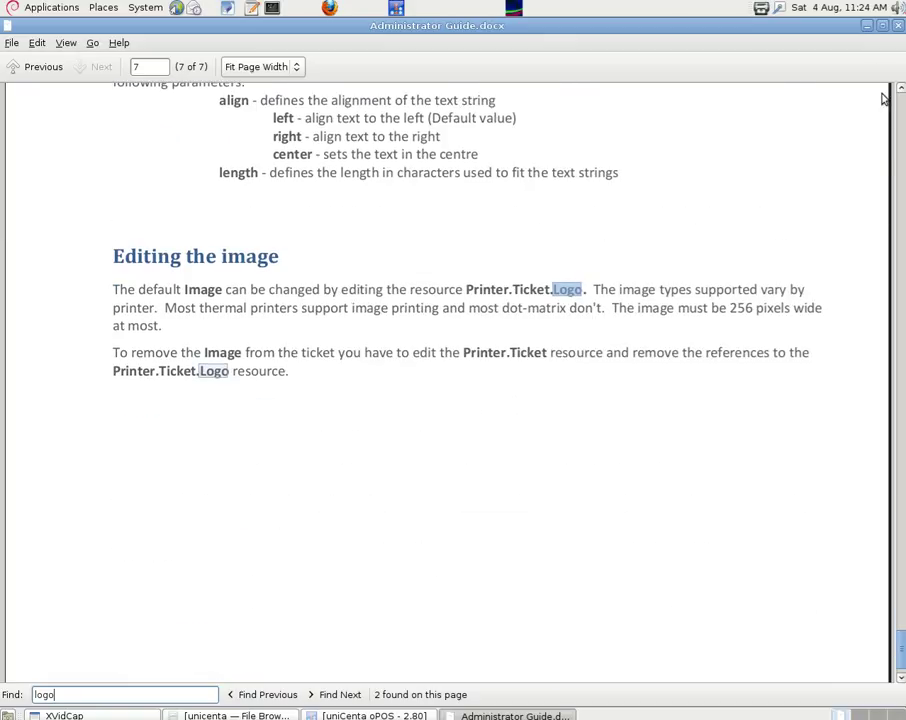
pyautogui.click(868, 28)
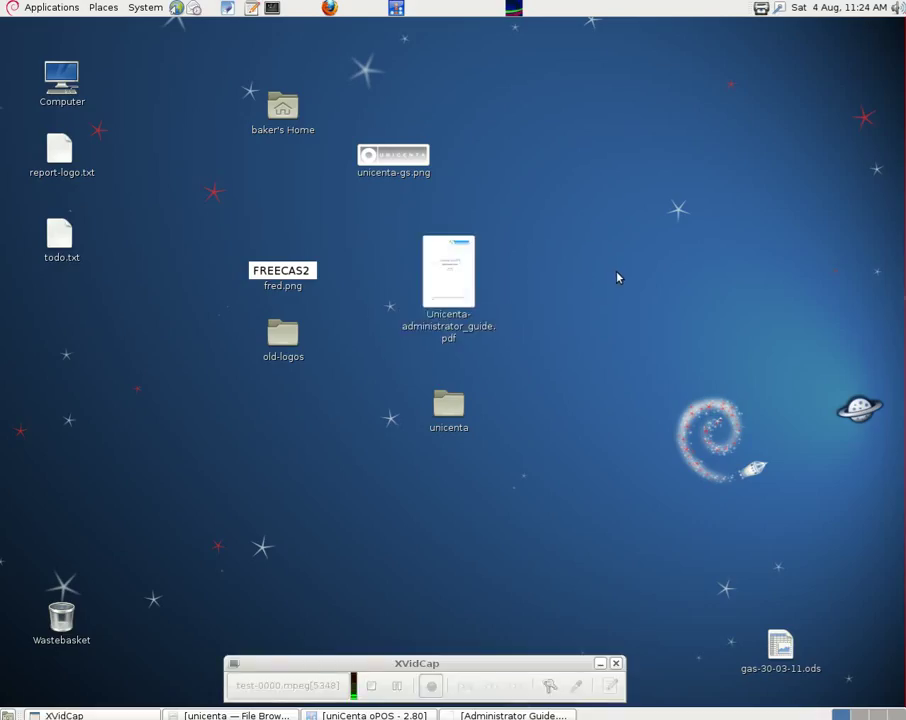